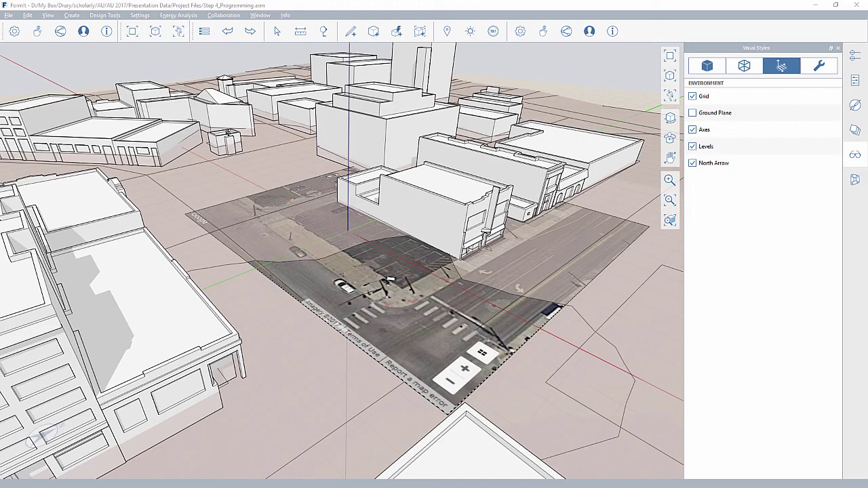
# Examine the project site's aerial image and the surrounding building masses from several angles.
pyautogui.scroll(-5, 346, 273)
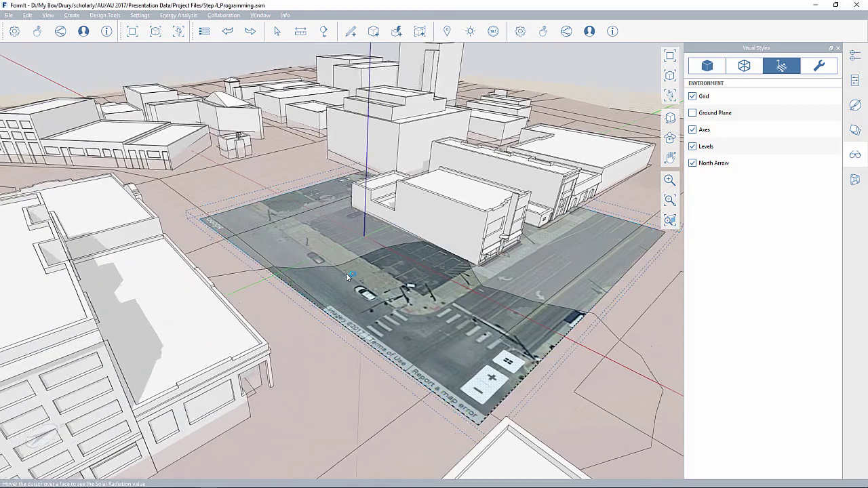
pyautogui.moveTo(350, 286); pyautogui.dragTo(391, 300, button='middle')
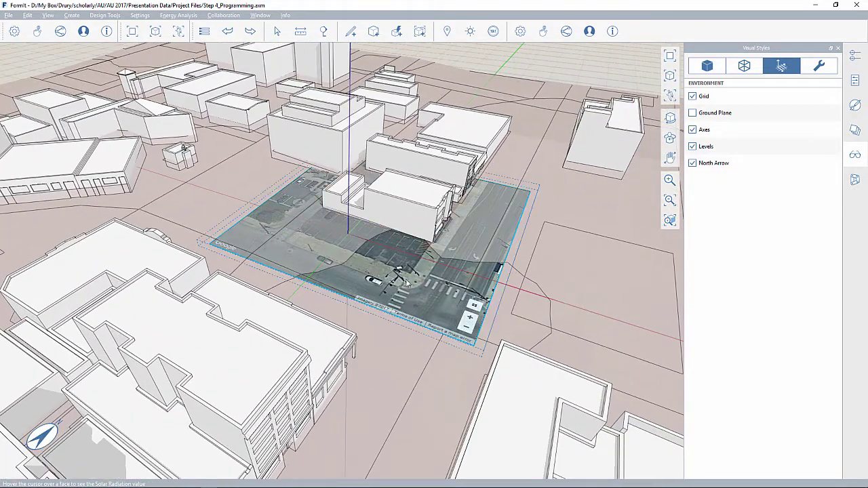
pyautogui.scroll(5, 391, 293)
pyautogui.moveTo(392, 283); pyautogui.dragTo(376, 289, button='middle')
pyautogui.click(375, 292)
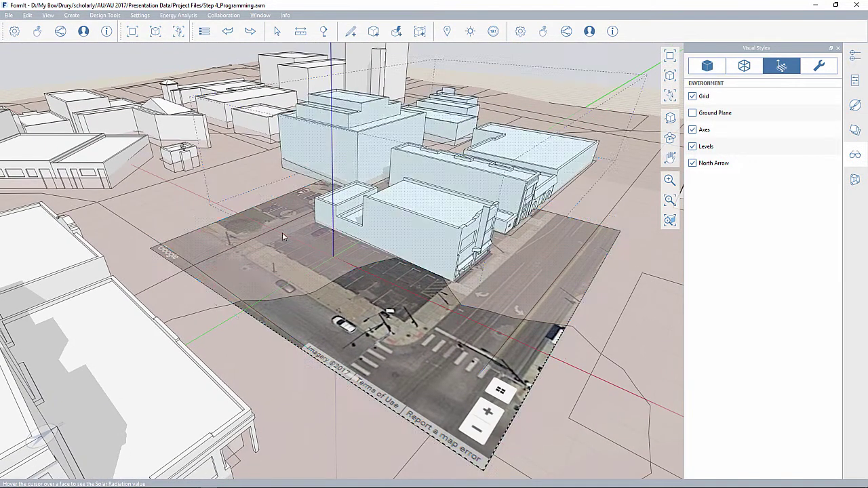
pyautogui.moveTo(392, 325); pyautogui.dragTo(340, 309, button='middle')
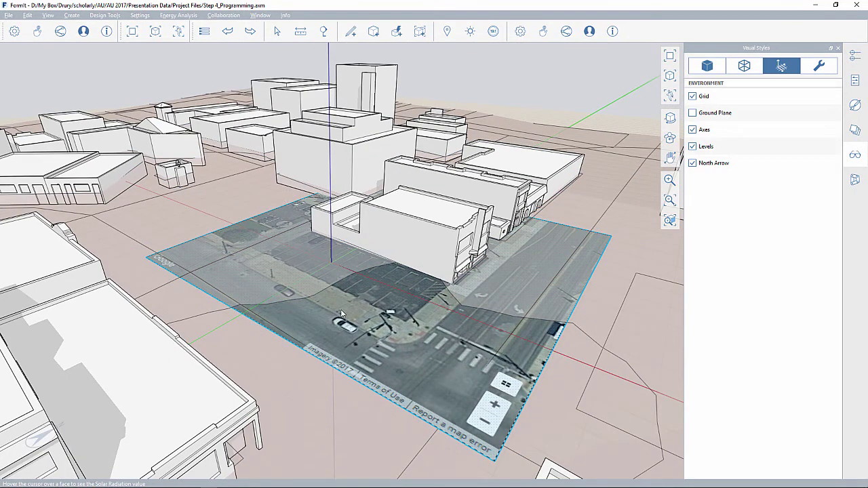
pyautogui.click(380, 309)
pyautogui.moveTo(382, 292); pyautogui.dragTo(401, 320, button='middle')
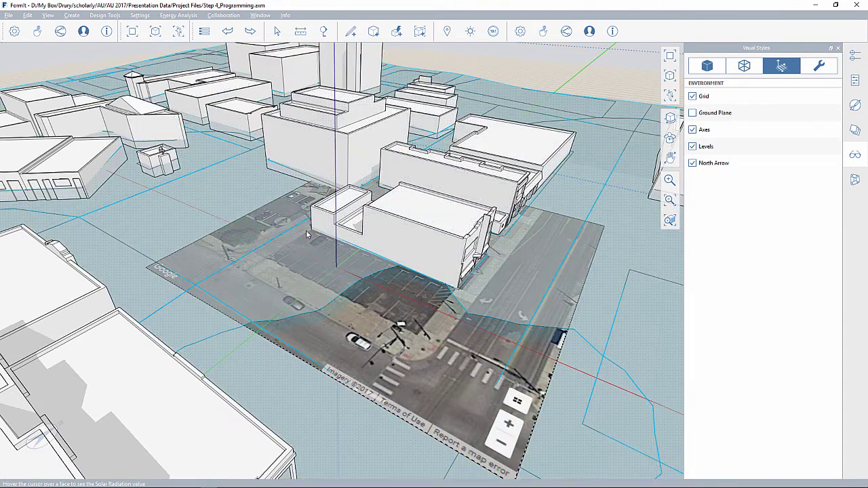
pyautogui.click(324, 329)
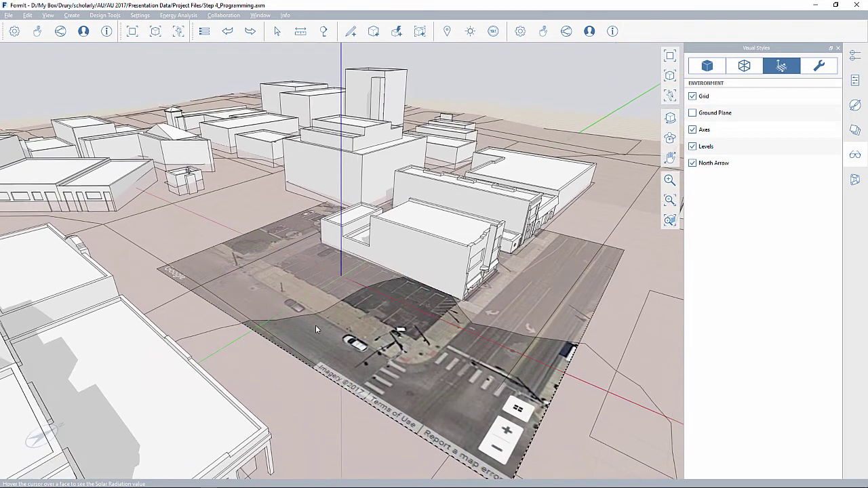
pyautogui.click(400, 364)
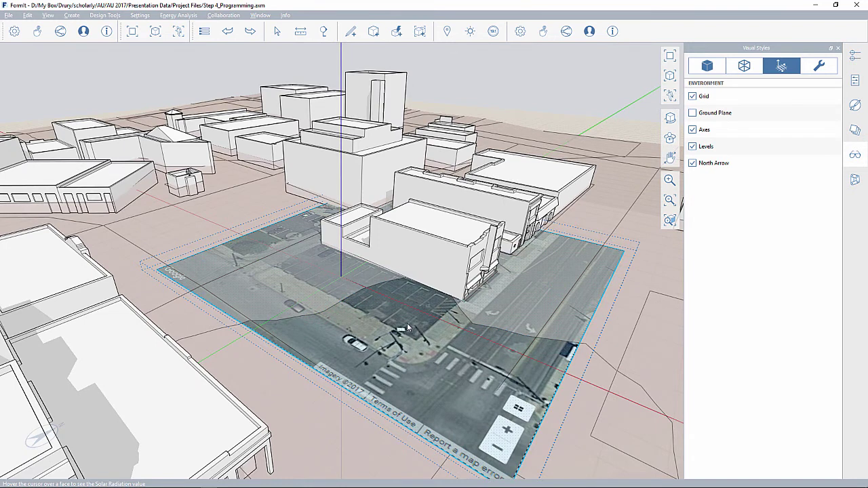
# Switch to Dynamo Studio and place a Rectangle.ByWidthLength node with cs, width and length inputs in the empty graph.
pyautogui.hotkey('alt', 'Tab')
pyautogui.hotkey('alt', 'Tab')
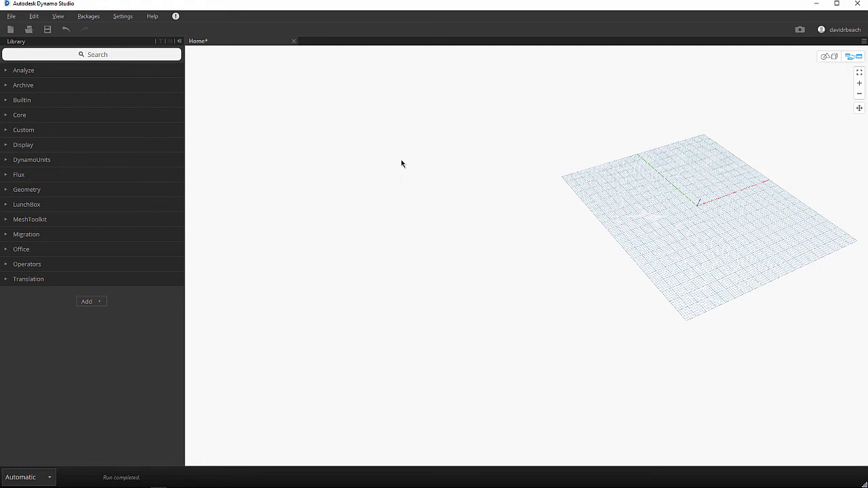
pyautogui.rightClick(401, 163)
pyautogui.write('rect')
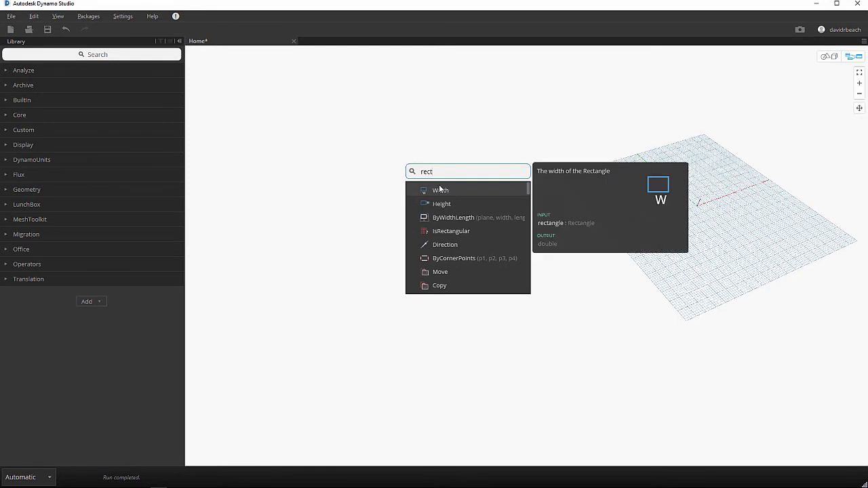
pyautogui.write('an')
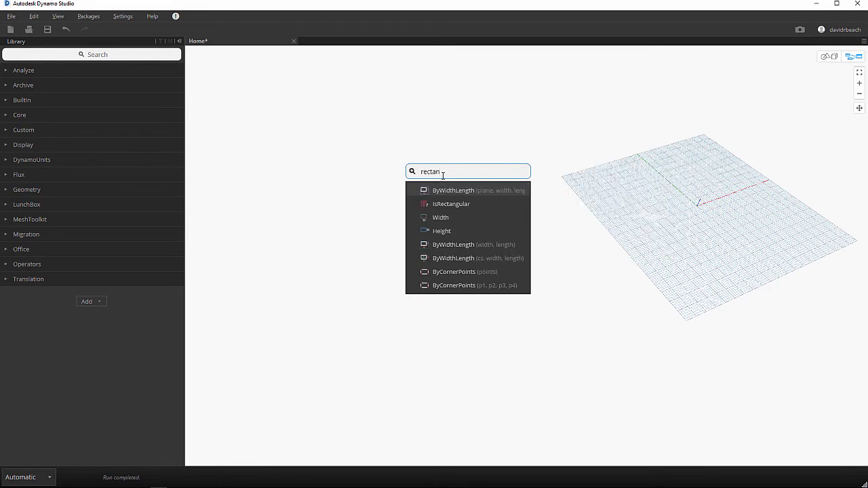
pyautogui.write('gl')
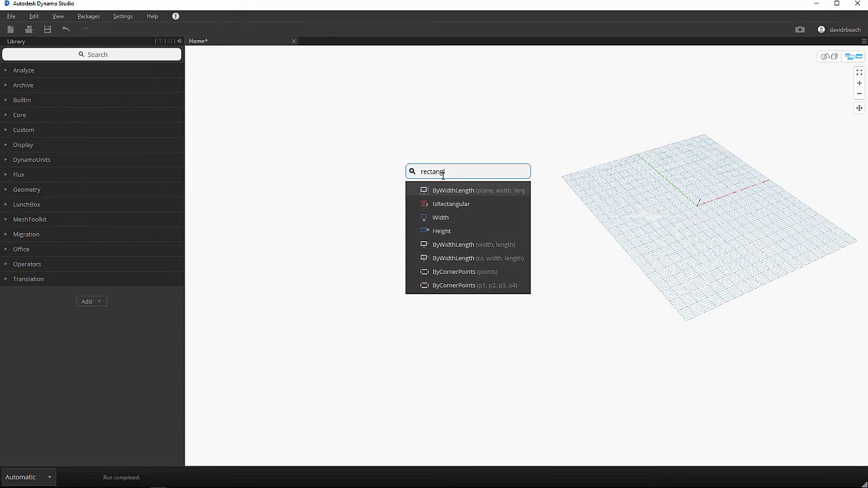
pyautogui.click(464, 257)
pyautogui.moveTo(492, 256); pyautogui.dragTo(425, 143)
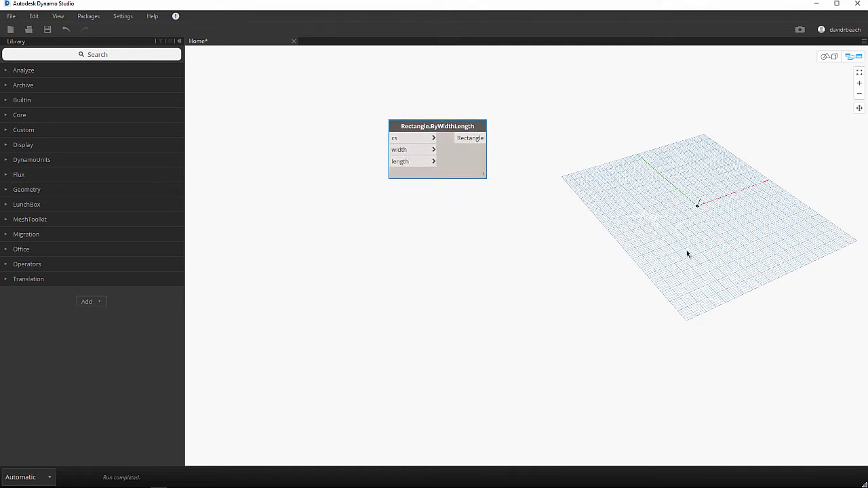
pyautogui.moveTo(431, 125); pyautogui.dragTo(428, 112)
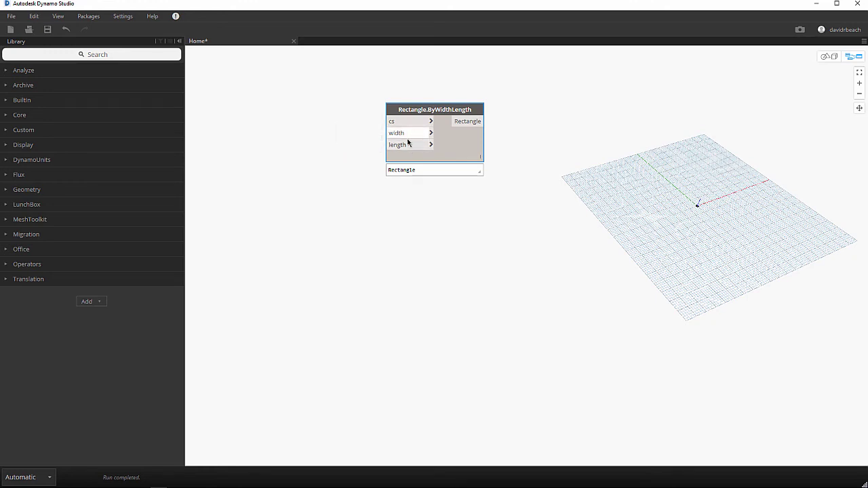
# Add two Number nodes, one beneath the other, on the input side of the rectangle node.
pyautogui.rightClick(262, 122)
pyautogui.write('num')
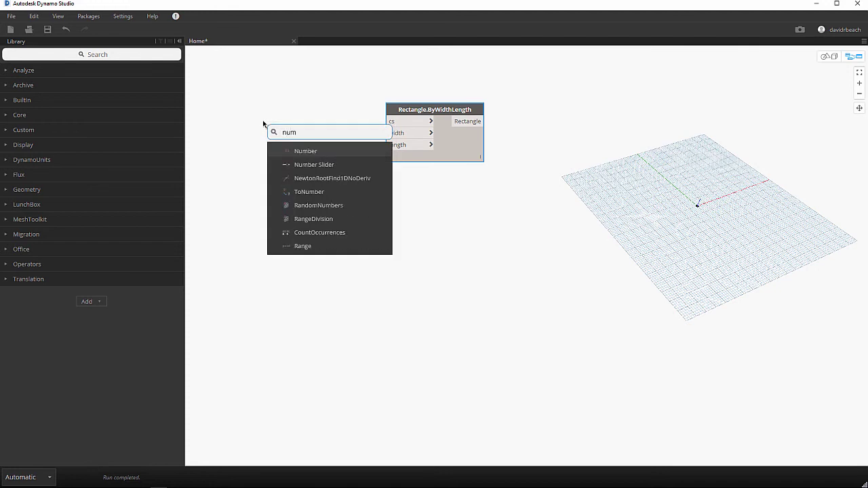
pyautogui.press('Return')
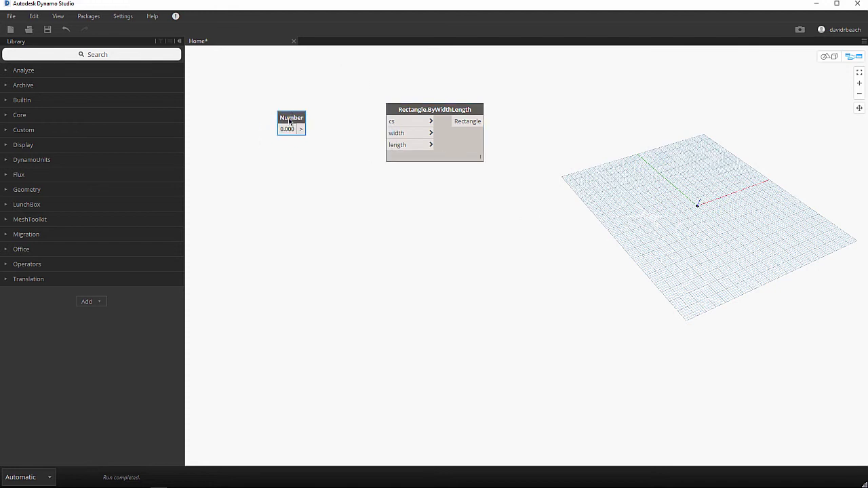
pyautogui.hotkey('ctrl', 'c')
pyautogui.hotkey('ctrl', 'v')
pyautogui.moveTo(334, 131); pyautogui.dragTo(292, 147)
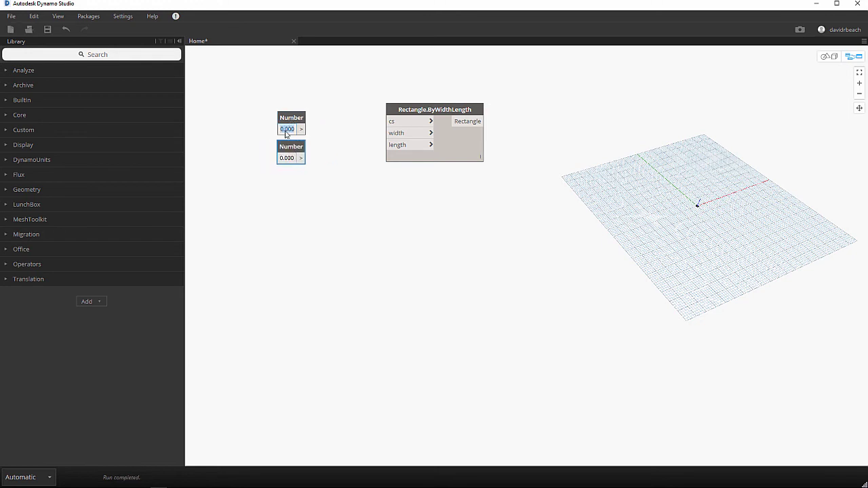
# Set the two Number nodes to 50 and 120 and connect them to the rectangle's width and length inputs respectively.
pyautogui.write('50')
pyautogui.press('Return')
pyautogui.click(293, 158)
pyautogui.write('120')
pyautogui.press('Return')
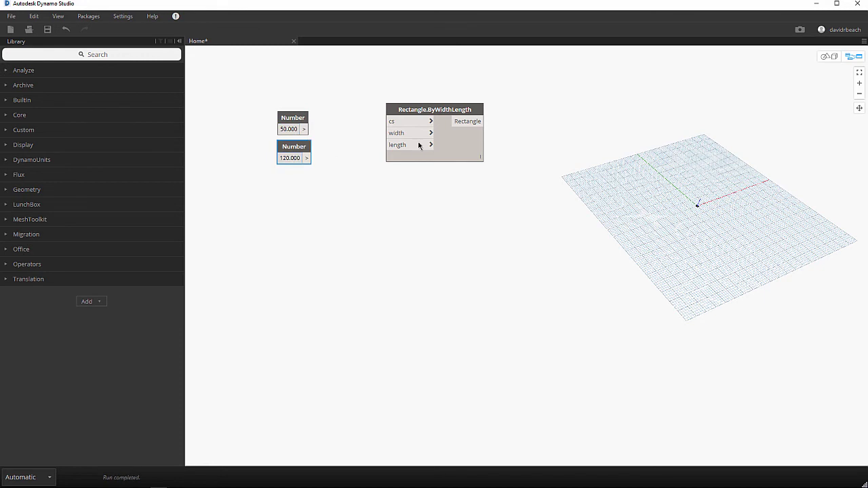
pyautogui.moveTo(304, 132); pyautogui.dragTo(387, 133)
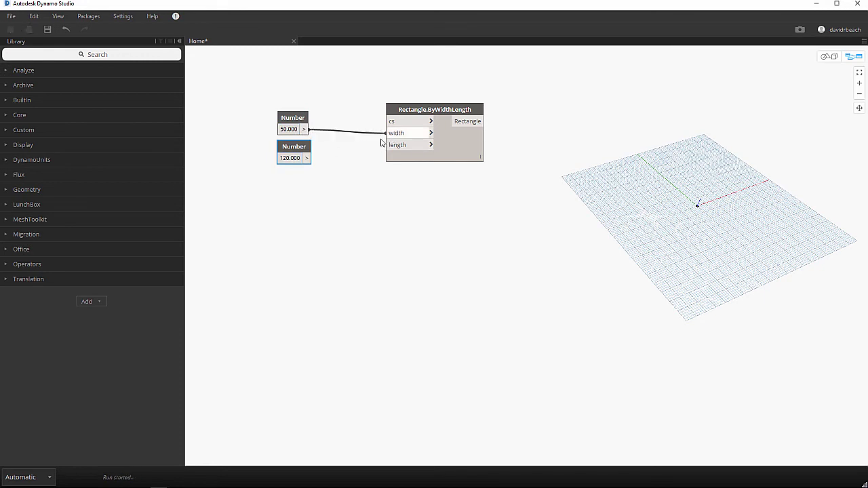
pyautogui.moveTo(307, 158); pyautogui.dragTo(390, 146)
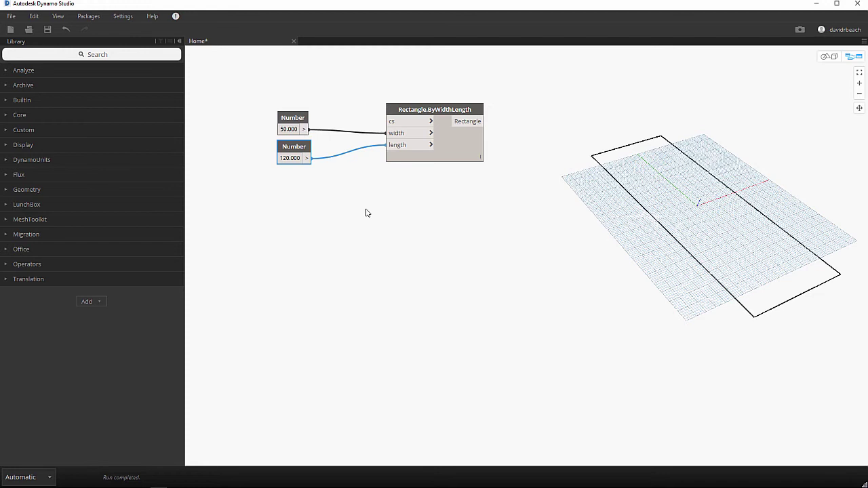
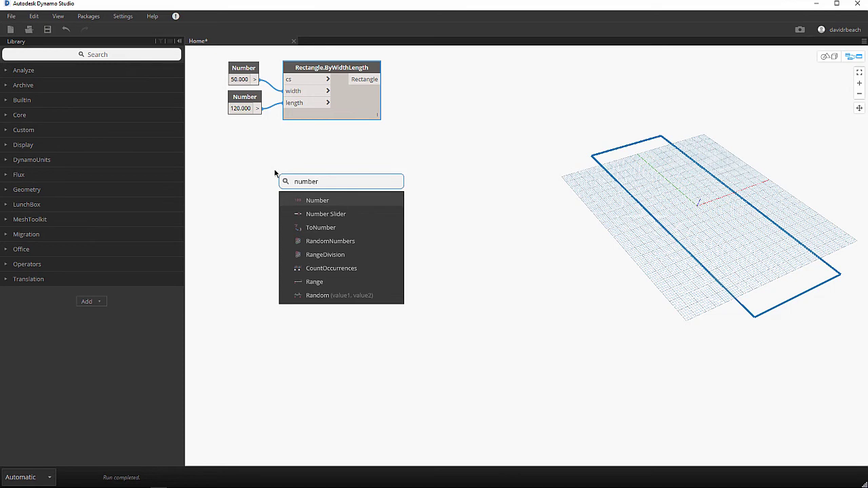
# Add a separate Number node below the rectangle nodes and rename it Lead Design Office.
pyautogui.doubleClick(282, 180)
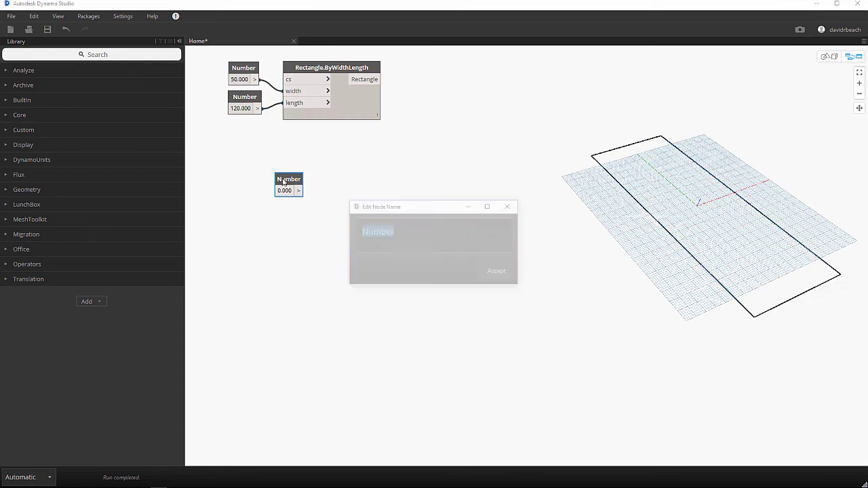
pyautogui.write('Lead')
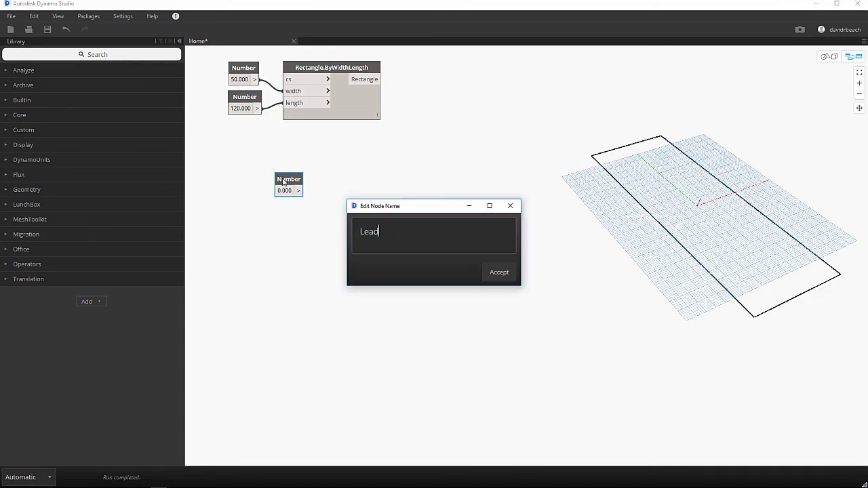
pyautogui.write(' Design Office')
pyautogui.press('Return')
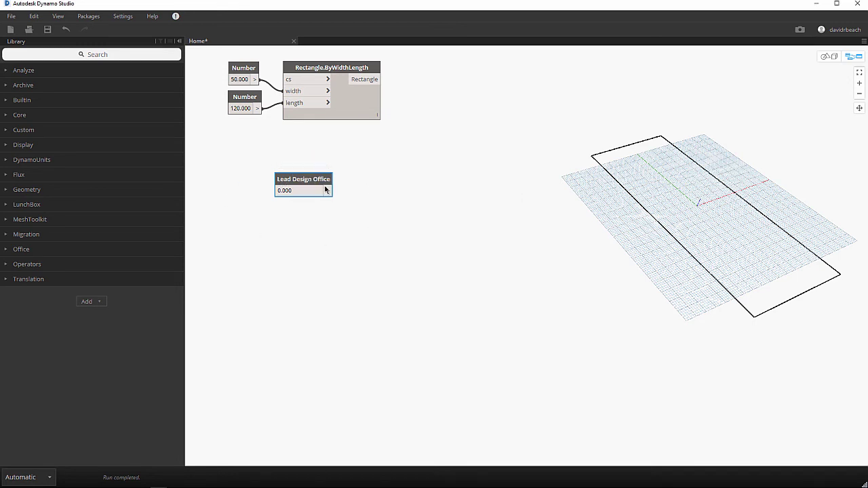
# Set the Lead Design Office node to 300 and position it beneath the rectangle's number nodes.
pyautogui.click(297, 189)
pyautogui.write('300')
pyautogui.press('Return')
pyautogui.moveTo(311, 187); pyautogui.dragTo(263, 181)
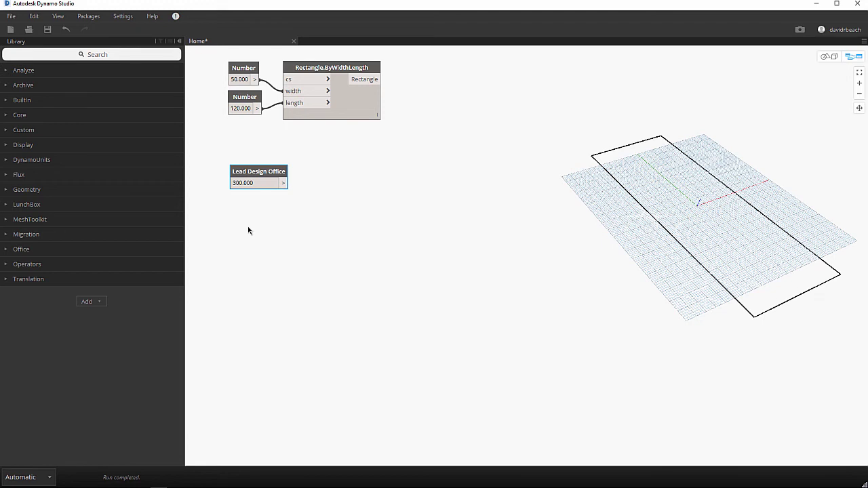
pyautogui.moveTo(264, 172); pyautogui.dragTo(274, 171)
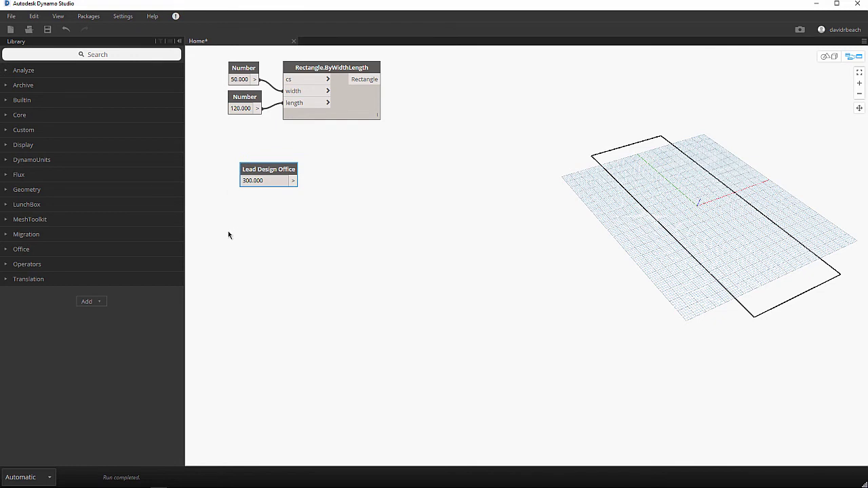
pyautogui.moveTo(266, 169); pyautogui.dragTo(266, 165)
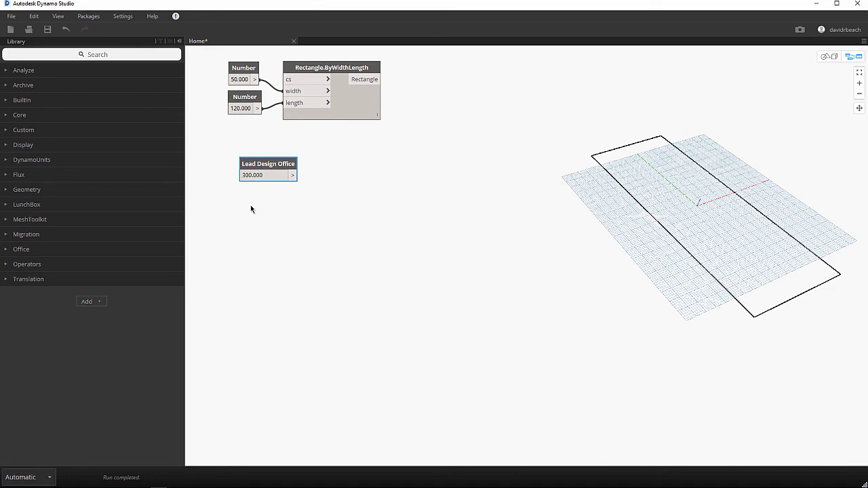
# Add a Number Slider node and place it directly below the Lead Design Office node.
pyautogui.rightClick(247, 209)
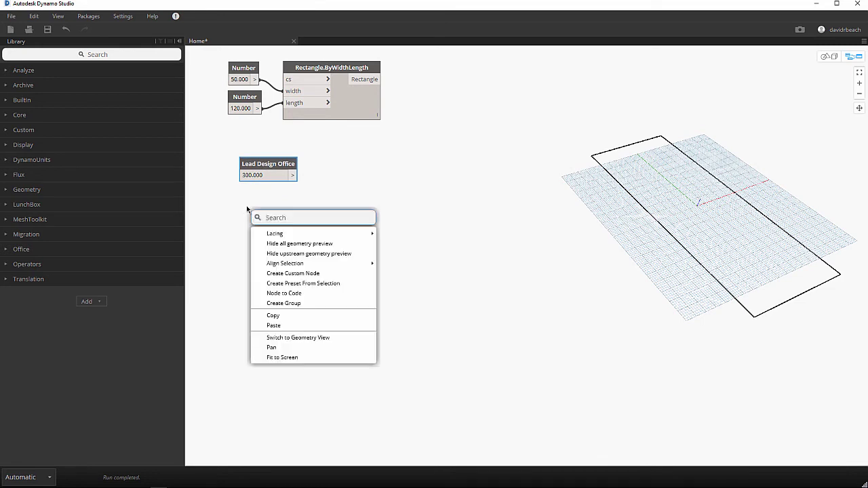
pyautogui.write('slider')
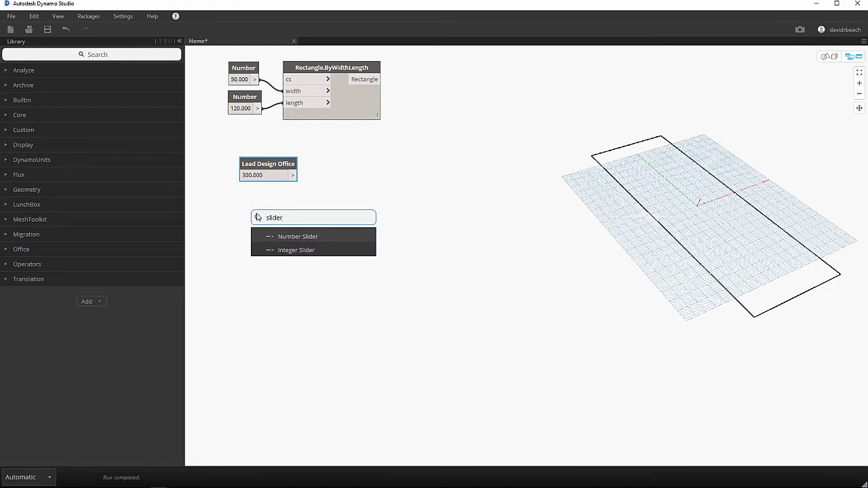
pyautogui.click(296, 239)
pyautogui.moveTo(332, 241); pyautogui.dragTo(252, 204)
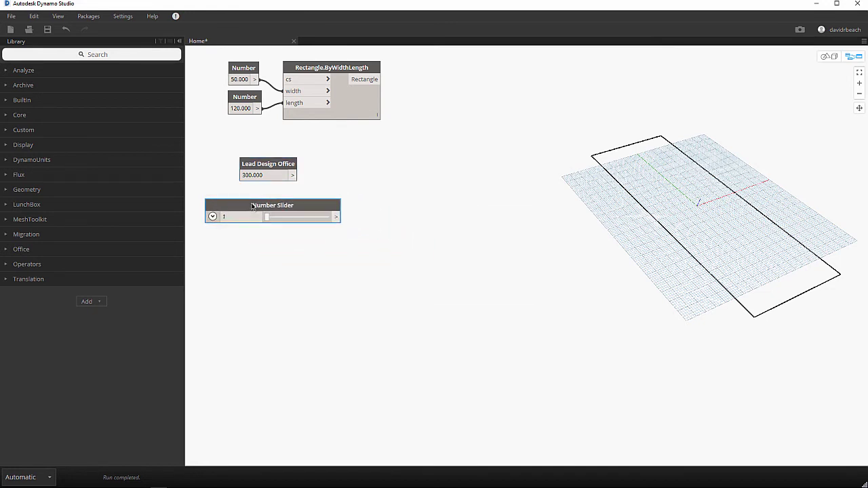
# Add another Number node below the slider and rename it Office Height.
pyautogui.rightClick(273, 252)
pyautogui.write('number')
pyautogui.press('Return')
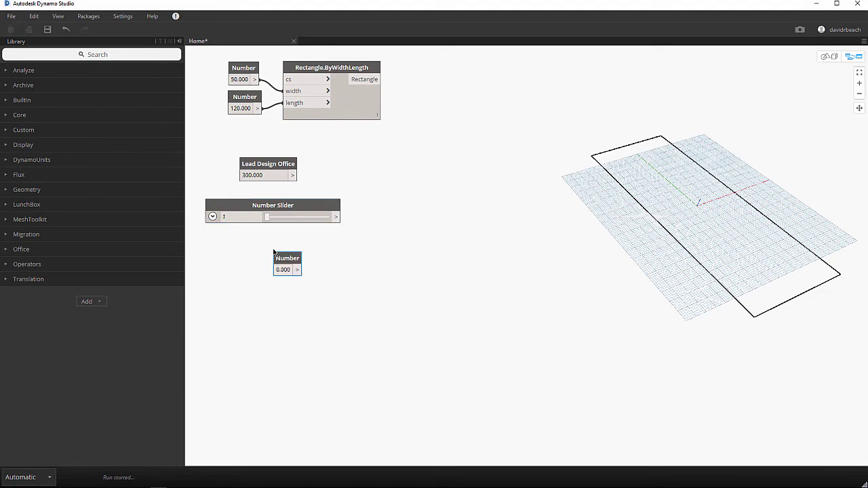
pyautogui.doubleClick(284, 260)
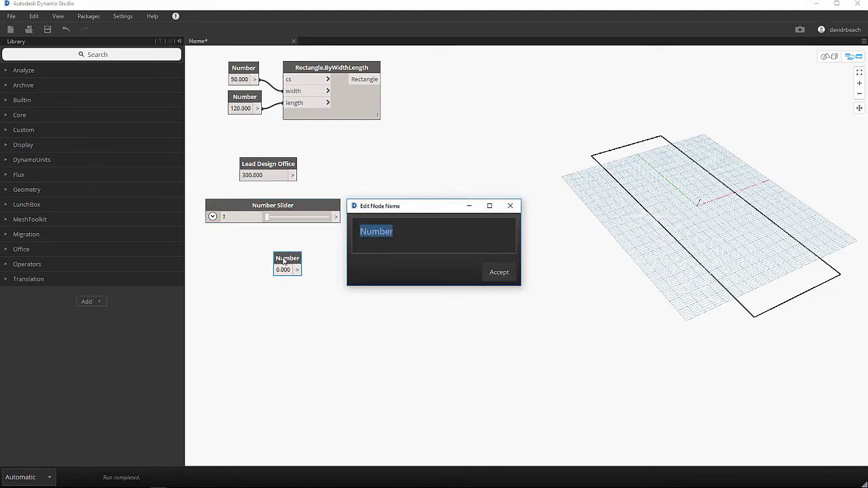
pyautogui.write('Office Height')
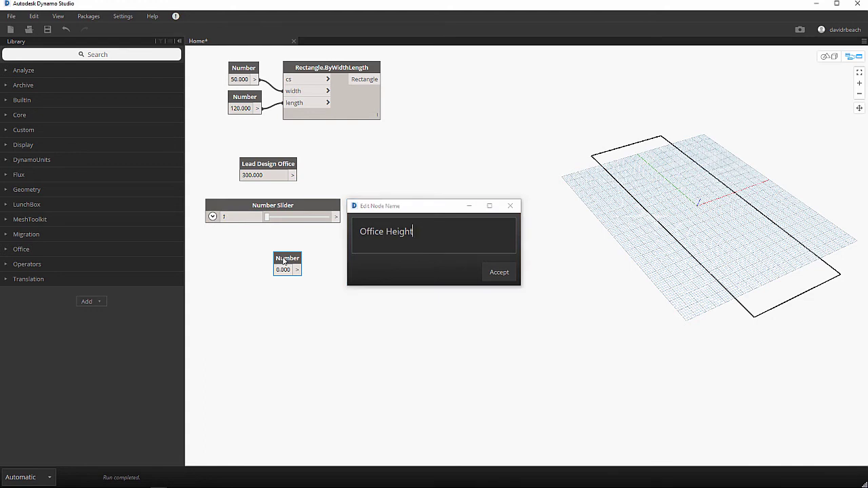
pyautogui.press('Return')
# Move the Office Height node closer beneath the slider and set its value to 10.
pyautogui.moveTo(293, 261); pyautogui.dragTo(270, 257)
pyautogui.doubleClick(269, 257)
pyautogui.write('10.000')
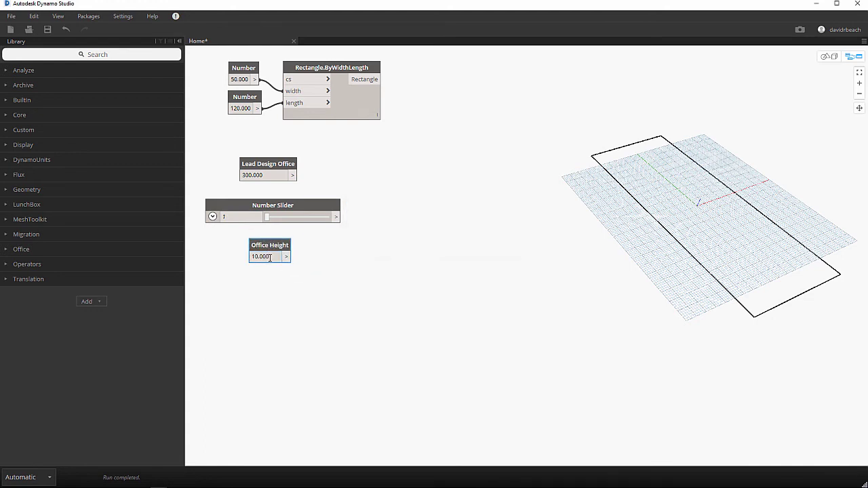
# Reposition the Number Slider and Lead Design Office nodes so their output sides line up.
pyautogui.moveTo(304, 208); pyautogui.dragTo(298, 203)
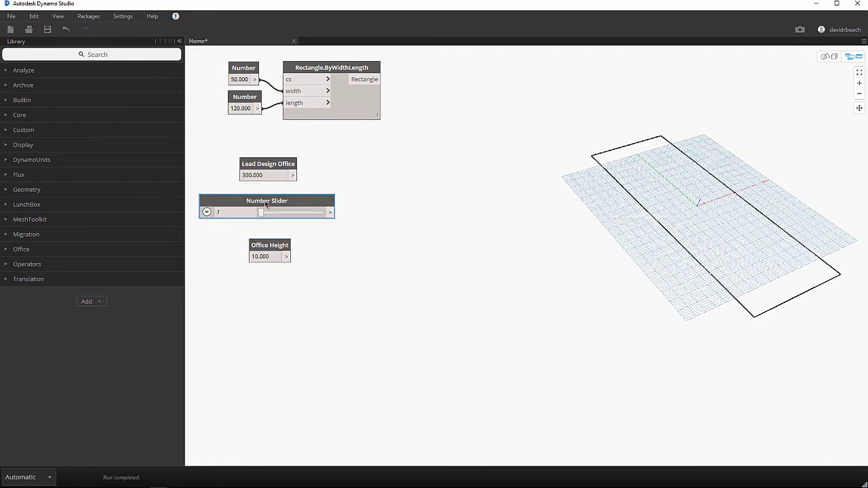
pyautogui.click(293, 169)
pyautogui.moveTo(293, 169); pyautogui.dragTo(330, 173)
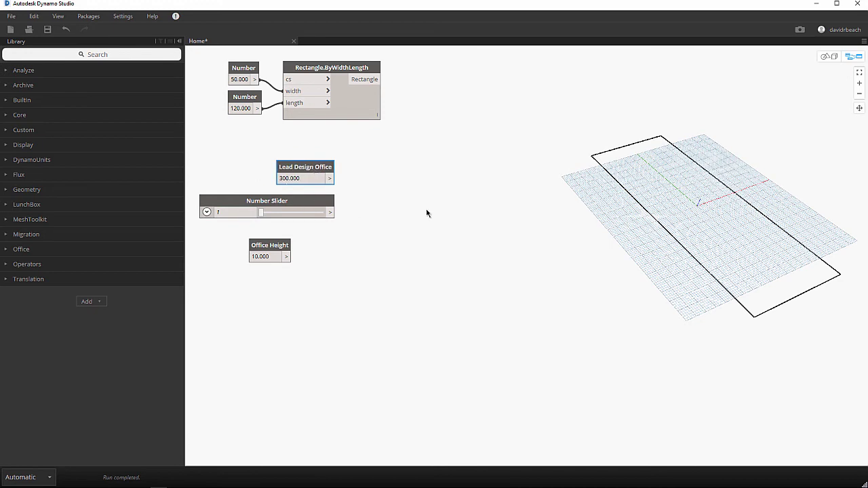
# Add a division (/) node and place it beside the Lead Design Office node.
pyautogui.rightClick(391, 175)
pyautogui.write('div')
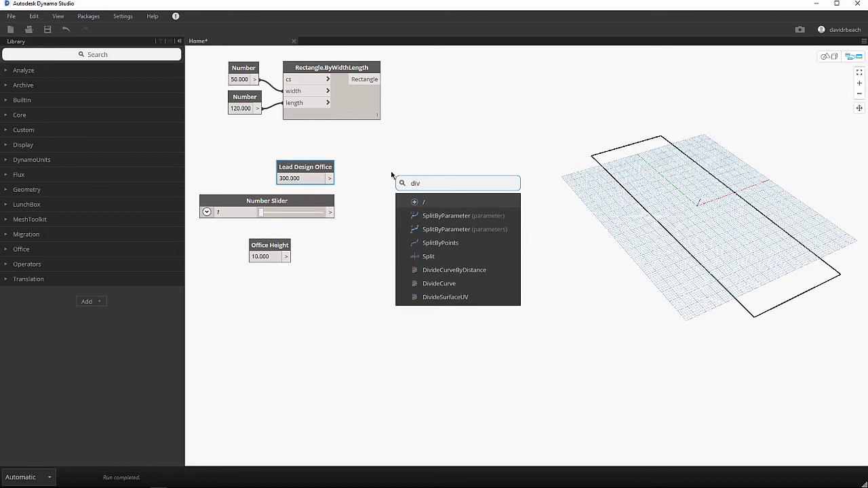
pyautogui.click(434, 202)
pyautogui.moveTo(453, 217); pyautogui.dragTo(392, 167)
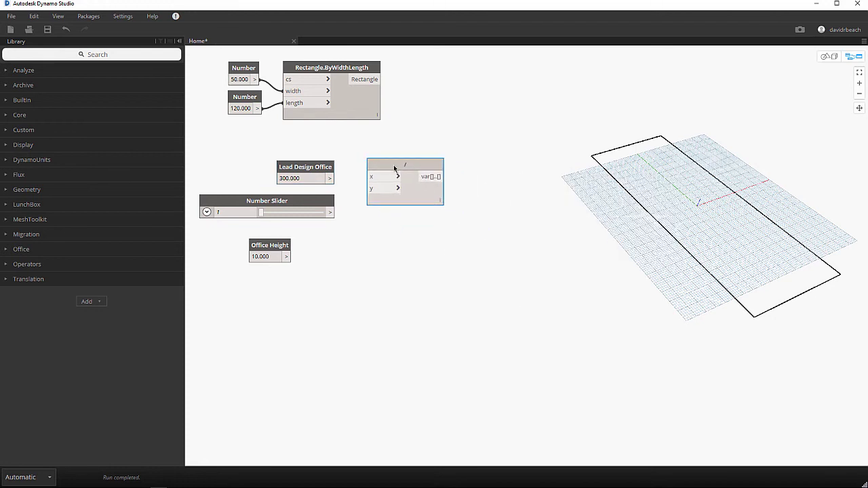
# Connect Lead Design Office to the division node's x input and the Number Slider to its y input.
pyautogui.click(330, 177)
pyautogui.click(381, 177)
pyautogui.moveTo(388, 167); pyautogui.dragTo(388, 165)
pyautogui.click(331, 213)
pyautogui.click(369, 192)
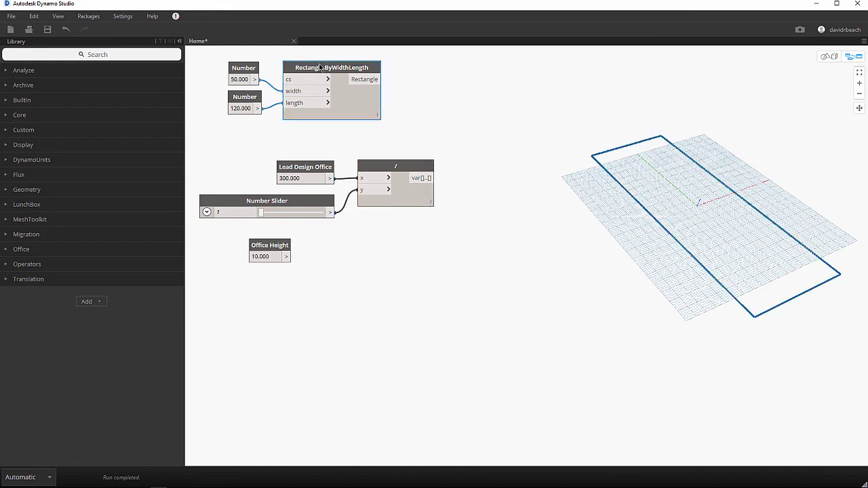
# Duplicate the Rectangle.ByWidthLength node and place the copy just past the division node.
pyautogui.moveTo(319, 68); pyautogui.dragTo(321, 67)
pyautogui.hotkey('ctrl', 'c')
pyautogui.hotkey('ctrl', 'v')
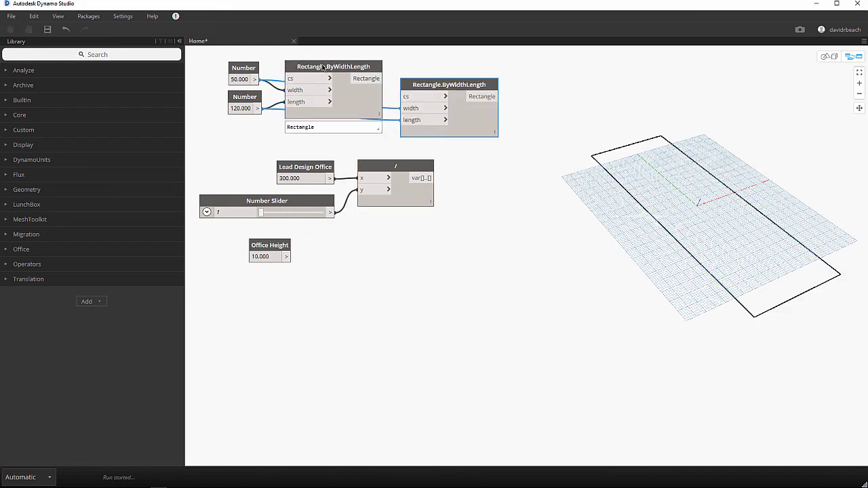
pyautogui.moveTo(446, 84); pyautogui.dragTo(508, 168)
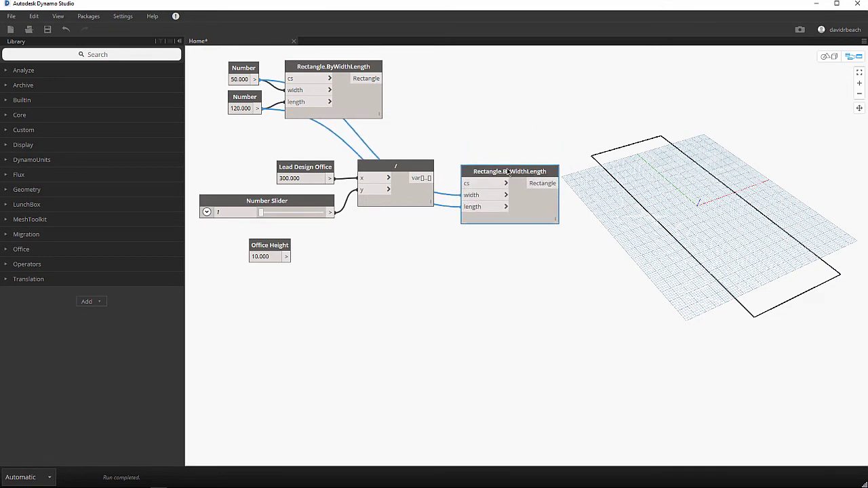
# Wire the division result to the copied rectangle's width and the Number Slider to its length.
pyautogui.moveTo(424, 178); pyautogui.dragTo(464, 192)
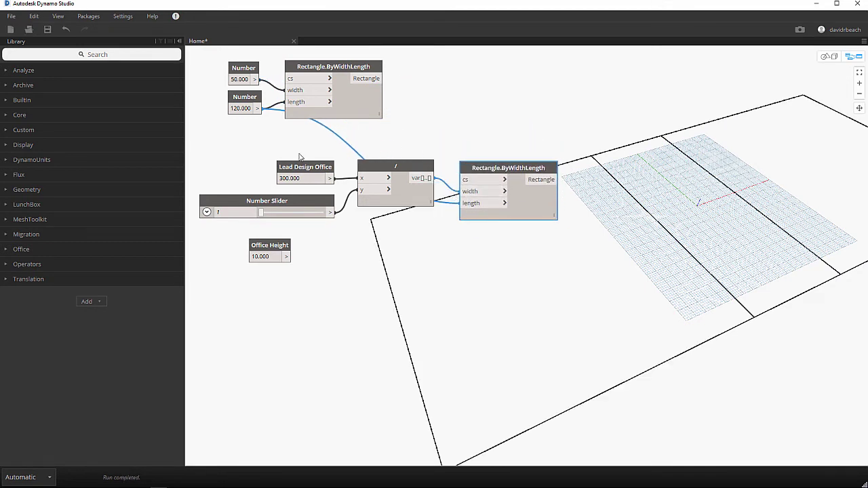
pyautogui.click(310, 168)
pyautogui.moveTo(310, 168); pyautogui.dragTo(308, 166)
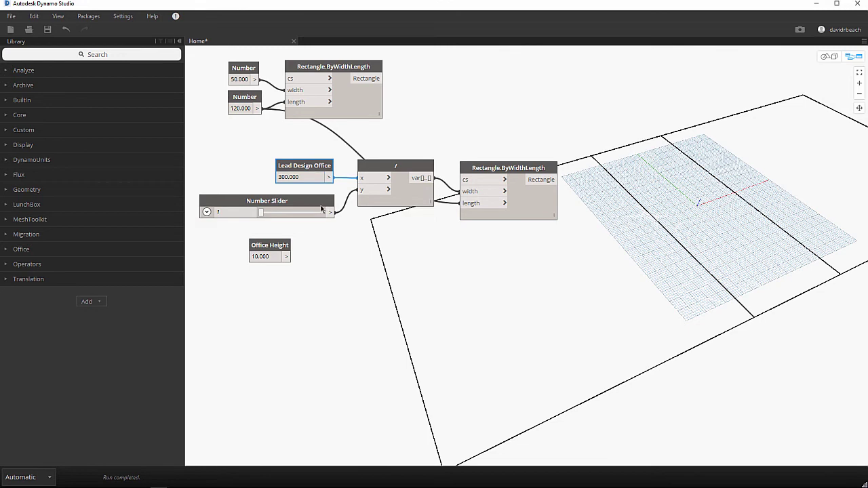
pyautogui.moveTo(331, 214); pyautogui.dragTo(473, 209)
pyautogui.moveTo(520, 251)
pyautogui.mouseDown(button='middle')
pyautogui.moveTo(488, 260)
pyautogui.moveTo(512, 237)
pyautogui.mouseUp(button='middle')
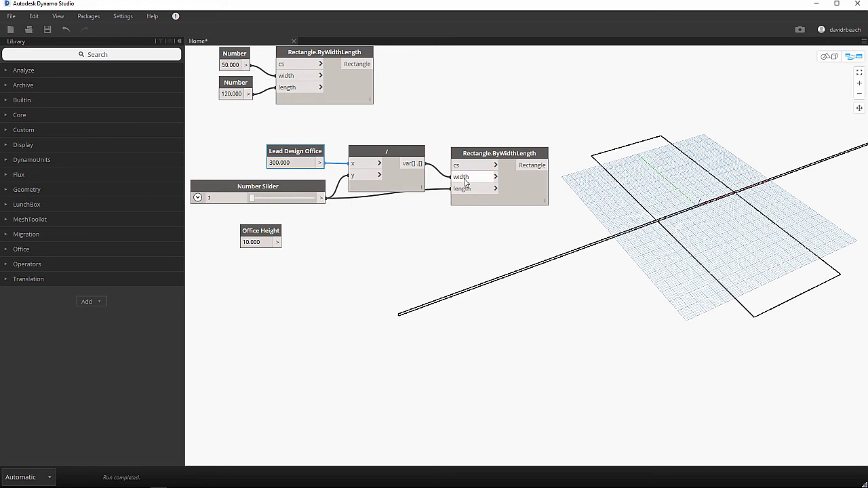
# Set the Number Slider to about 14.2 and shift the division and copied rectangle nodes slightly higher.
pyautogui.moveTo(252, 198)
pyautogui.mouseDown()
pyautogui.moveTo(281, 202)
pyautogui.moveTo(261, 200)
pyautogui.mouseUp()
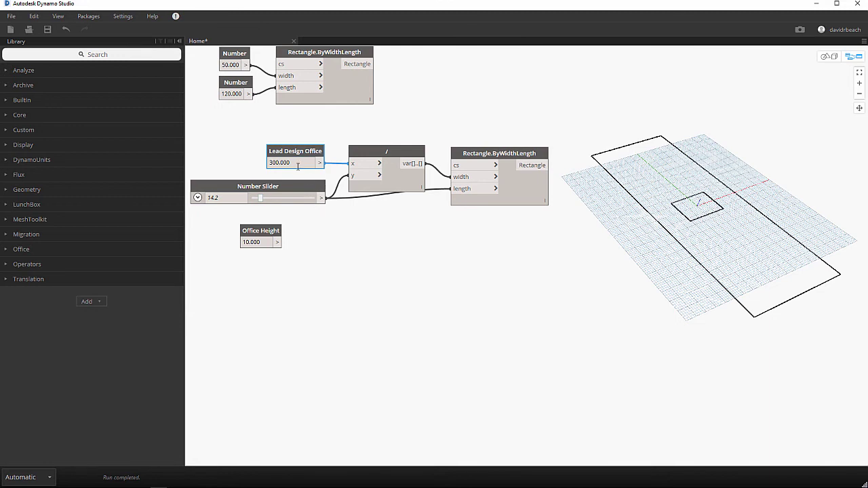
pyautogui.moveTo(477, 156); pyautogui.dragTo(473, 145)
pyautogui.moveTo(390, 153); pyautogui.dragTo(390, 131)
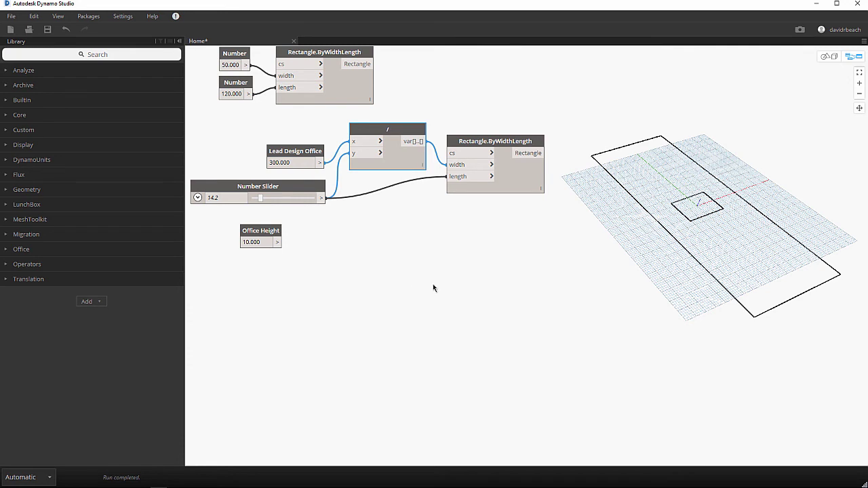
# Add a Curve.ExtrudeAsSolid (distance) node and place it beyond the office's Rectangle.ByWidthLength node.
pyautogui.moveTo(496, 289); pyautogui.dragTo(335, 314, button='middle')
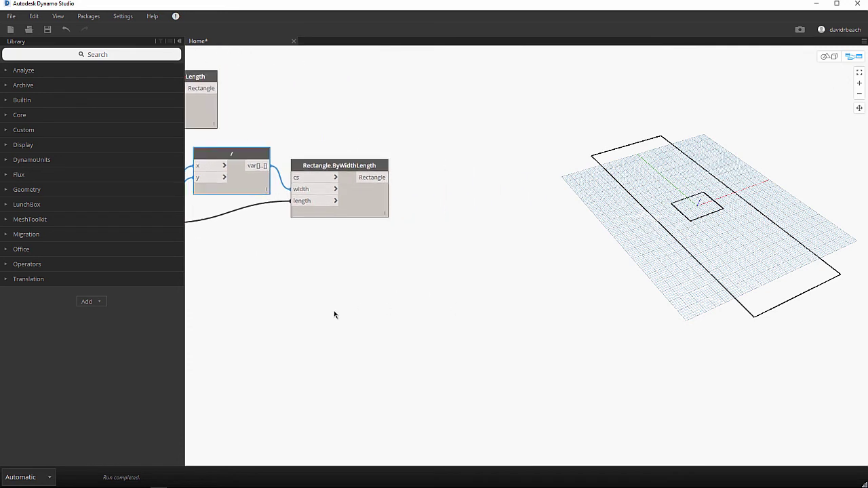
pyautogui.rightClick(433, 186)
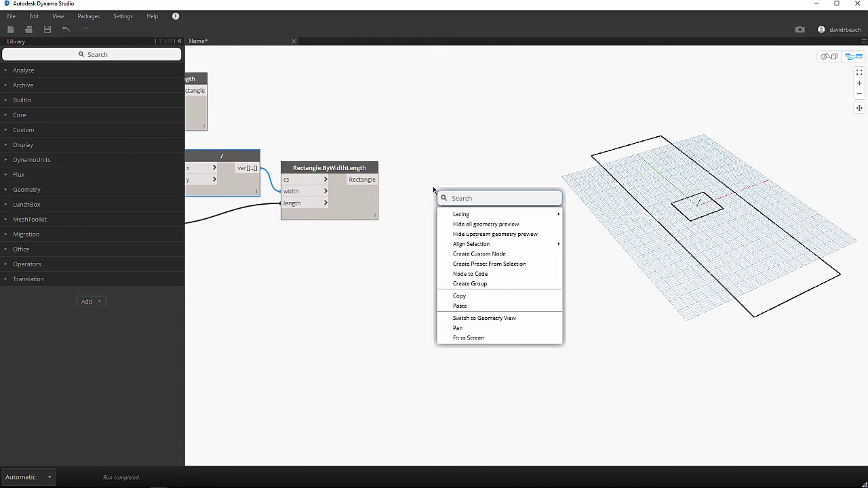
pyautogui.write('curve extru')
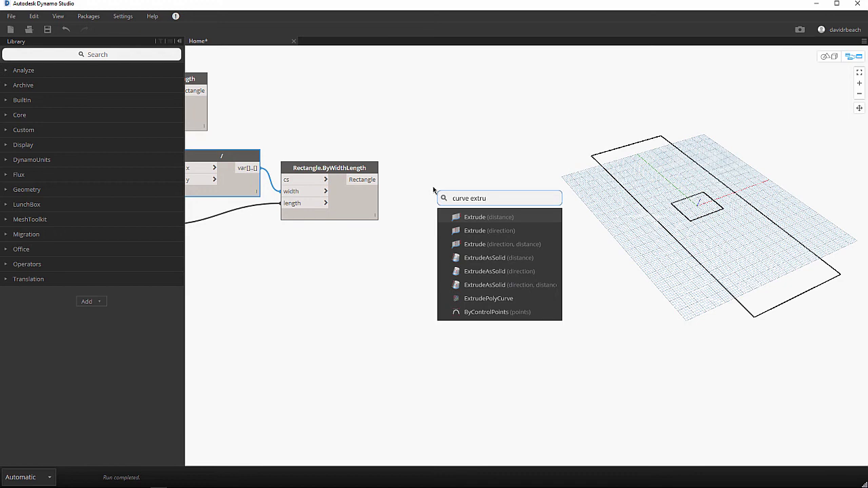
pyautogui.write('sion')
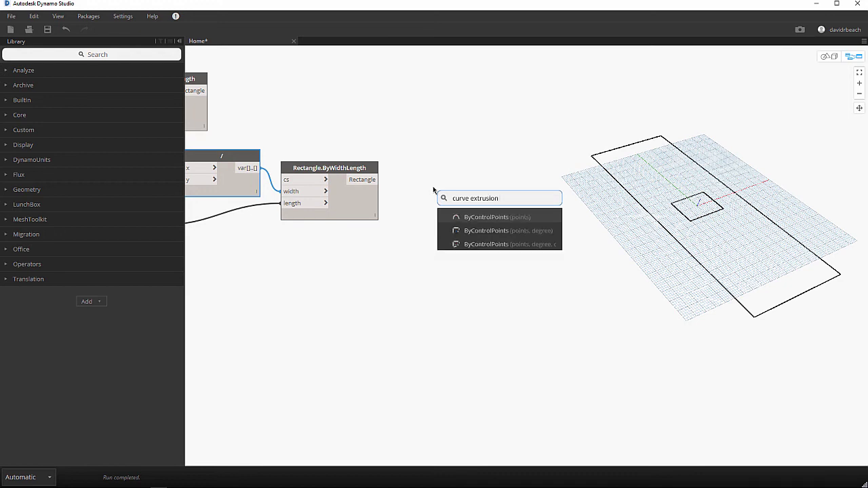
pyautogui.write(' as solid')
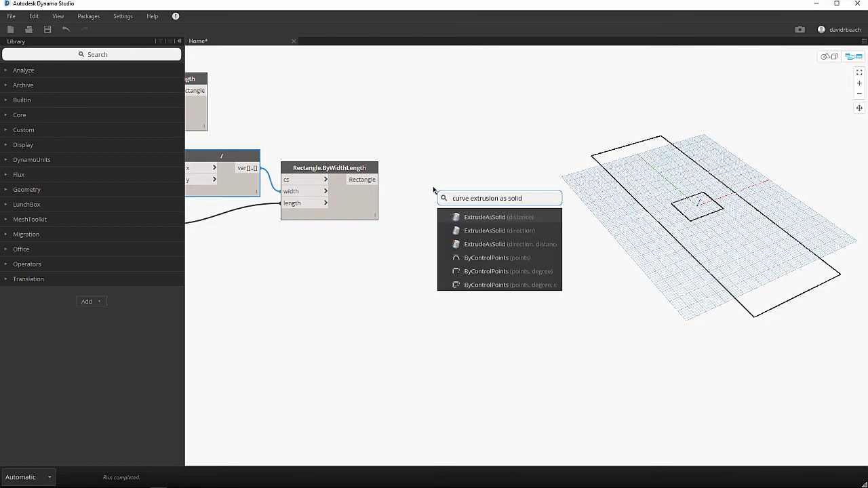
pyautogui.click(485, 218)
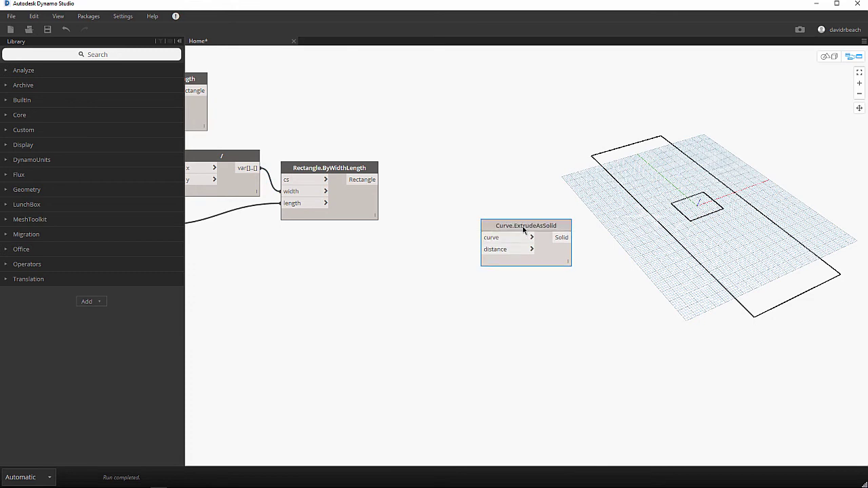
pyautogui.moveTo(523, 230); pyautogui.dragTo(450, 216)
# Connect Office Height to the extrusion's distance input and the office rectangle to its curve input.
pyautogui.scroll(-3, 422, 294)
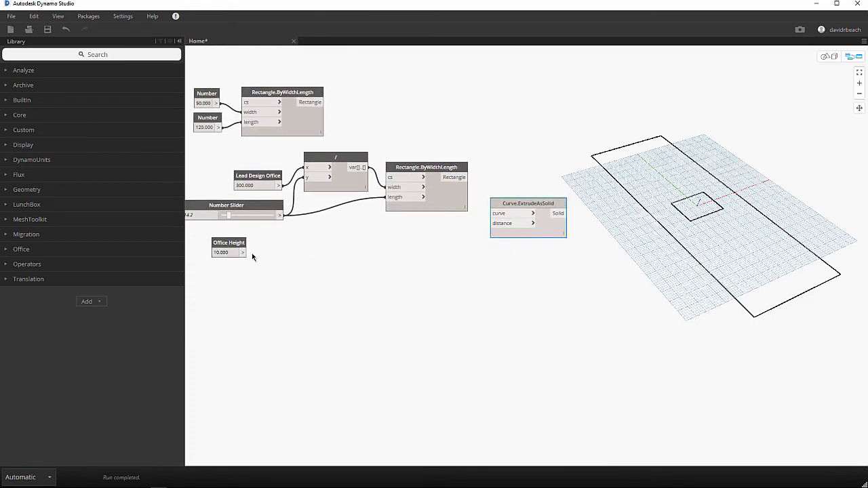
pyautogui.moveTo(243, 253); pyautogui.dragTo(492, 224)
pyautogui.moveTo(453, 284); pyautogui.dragTo(316, 283, button='middle')
pyautogui.moveTo(390, 202); pyautogui.dragTo(389, 192)
pyautogui.moveTo(333, 179); pyautogui.dragTo(359, 205)
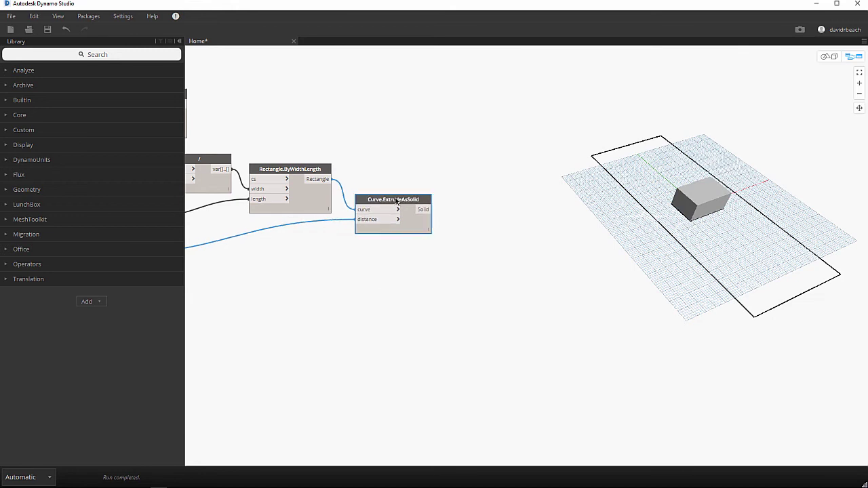
# Adjust the Number Slider to about 20.9 to change the office's proportions.
pyautogui.scroll(-1, 428, 295)
pyautogui.moveTo(429, 295); pyautogui.dragTo(532, 299, button='middle')
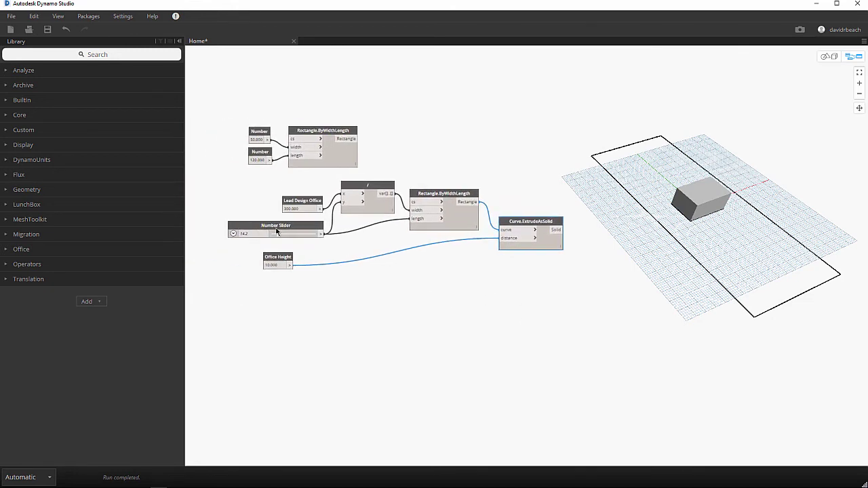
pyautogui.moveTo(277, 235); pyautogui.dragTo(280, 235)
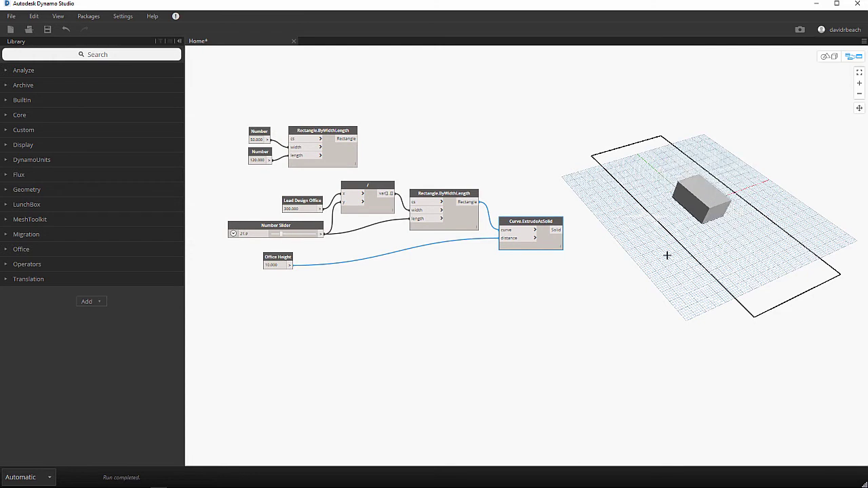
pyautogui.moveTo(639, 242); pyautogui.dragTo(727, 217, button='middle')
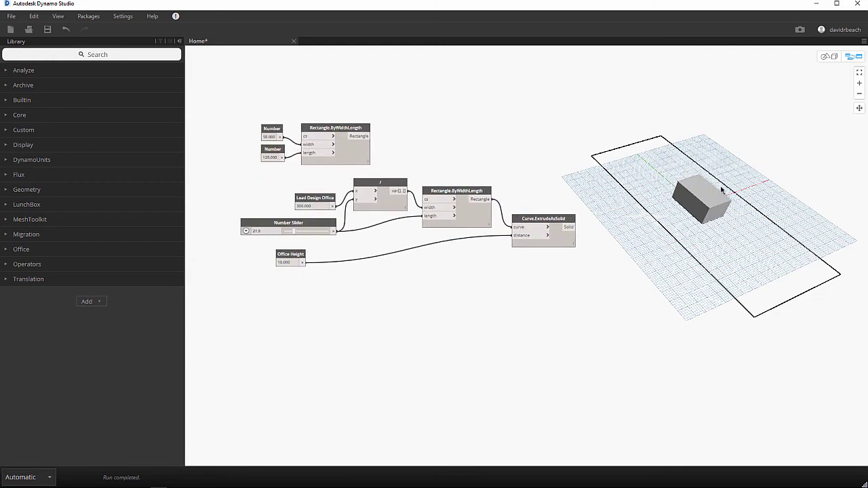
pyautogui.moveTo(295, 232)
pyautogui.mouseDown()
pyautogui.moveTo(351, 242)
pyautogui.moveTo(283, 230)
pyautogui.moveTo(293, 230)
pyautogui.mouseUp()
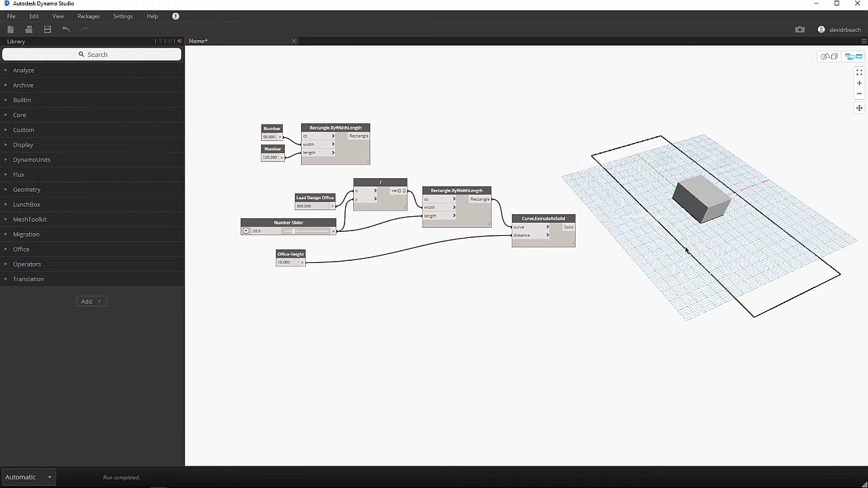
# Add a Geometry.Translate node with x, y and z translation inputs near the Curve.ExtrudeAsSolid node.
pyautogui.moveTo(516, 298); pyautogui.dragTo(376, 270, button='middle')
pyautogui.rightClick(375, 266)
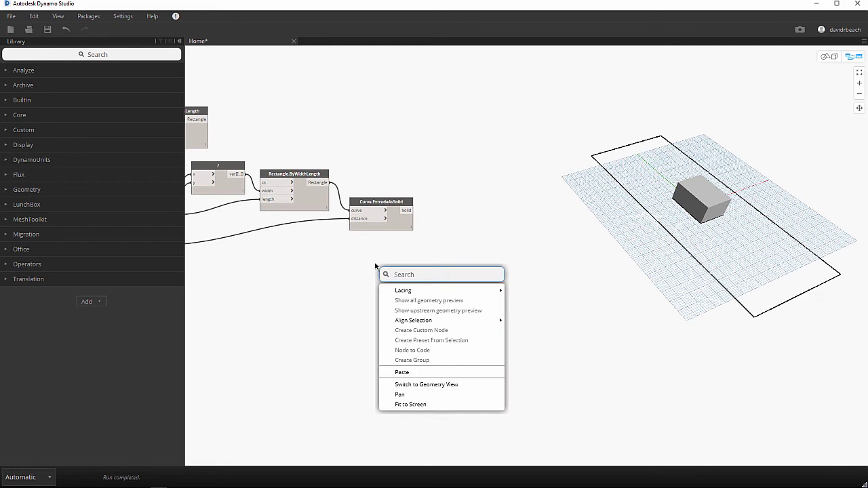
pyautogui.write('translate')
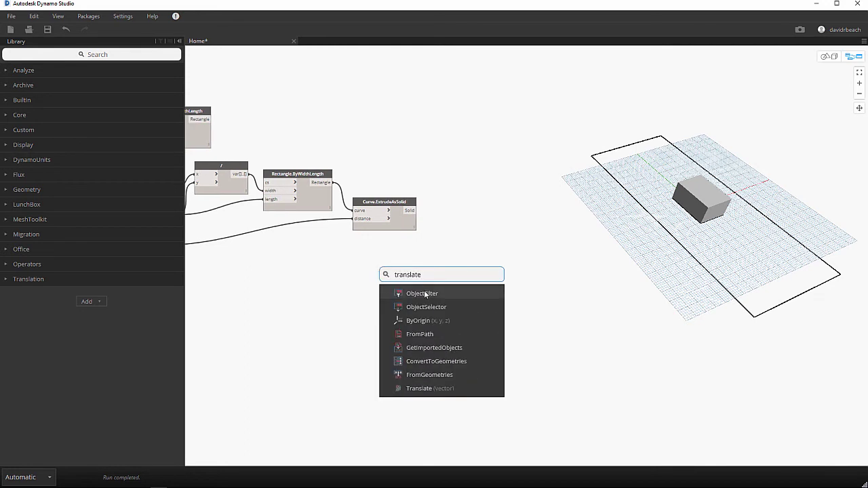
pyautogui.moveTo(426, 293)
pyautogui.write('te geometry')
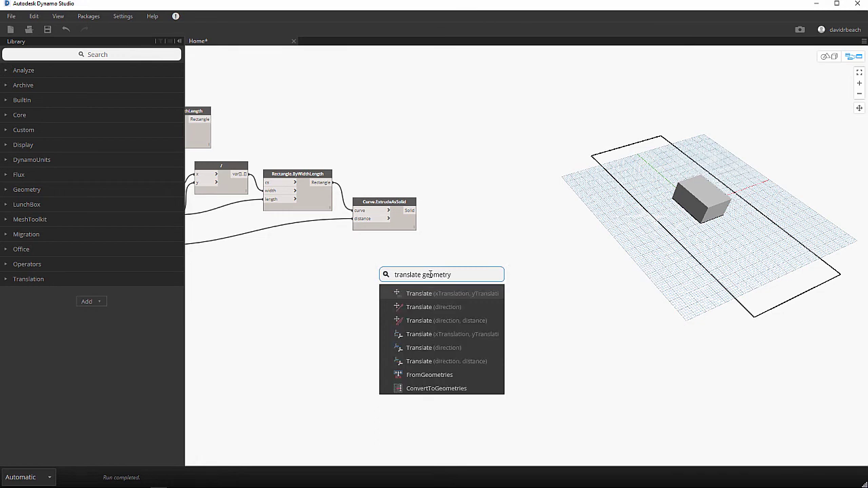
pyautogui.click(426, 293)
pyautogui.moveTo(448, 294); pyautogui.dragTo(465, 232)
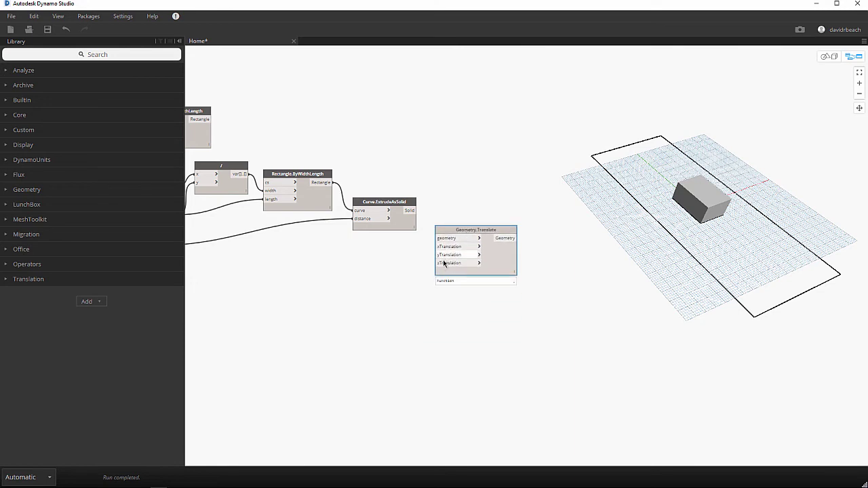
# Move Geometry.Translate alongside the extrusion node and connect the extruded solid to its geometry input.
pyautogui.moveTo(457, 230); pyautogui.dragTo(462, 215)
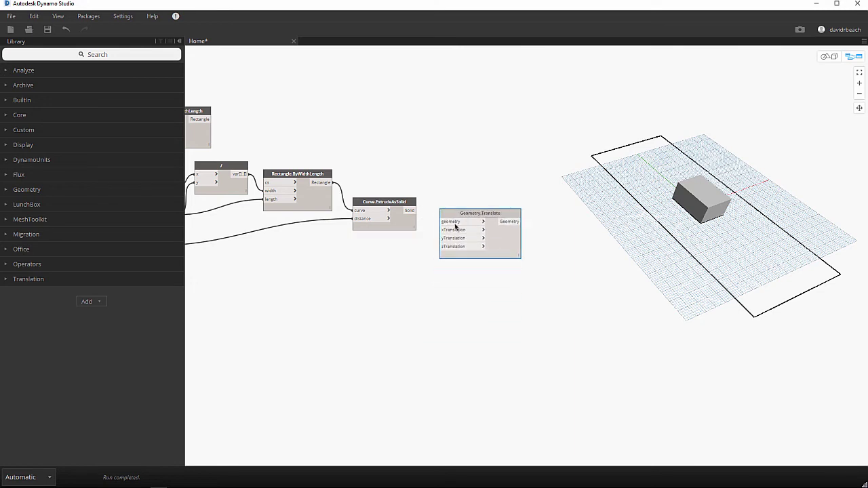
pyautogui.click(410, 210)
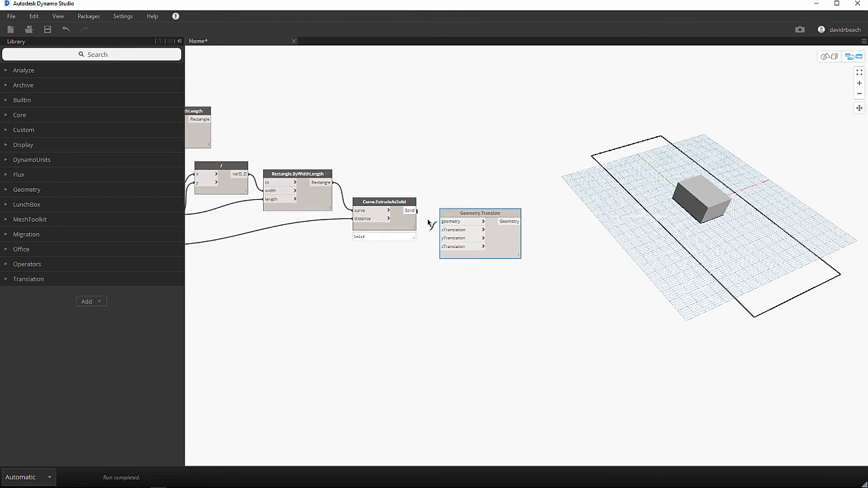
pyautogui.click(447, 222)
# Tuck Office Height closer under the Number Slider and place a copy of the slider below it.
pyautogui.scroll(-2, 378, 278)
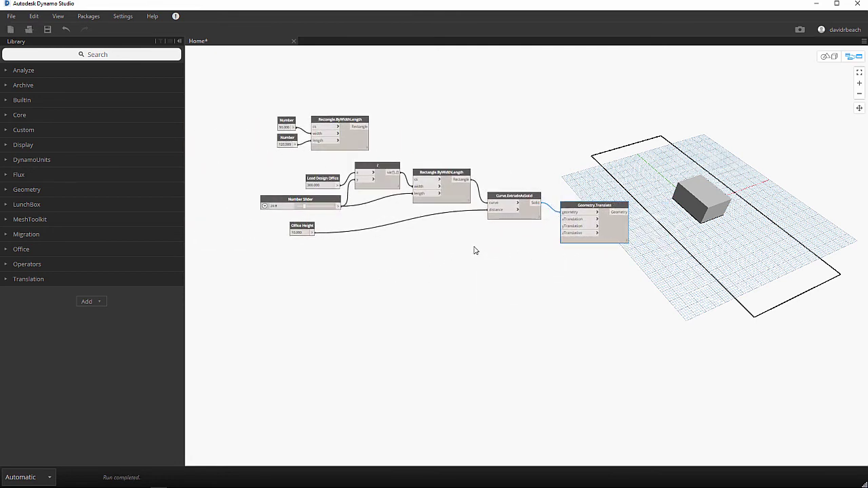
pyautogui.moveTo(306, 227); pyautogui.dragTo(305, 200)
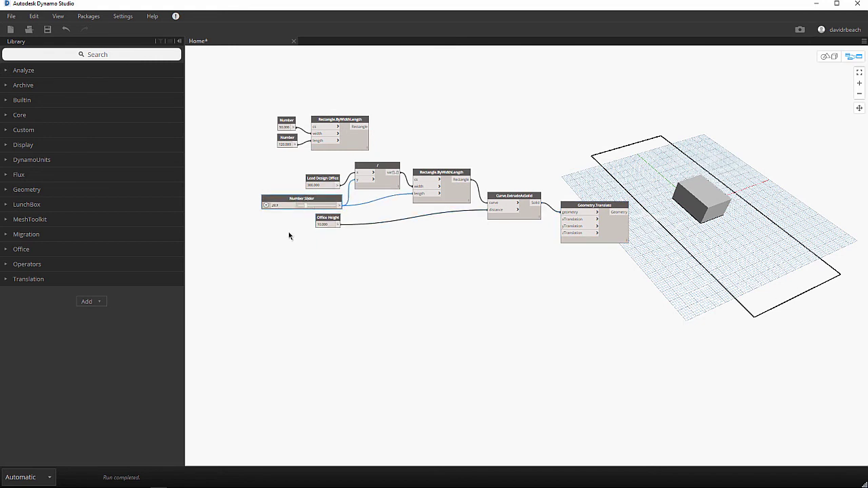
pyautogui.hotkey('ctrl', 'c')
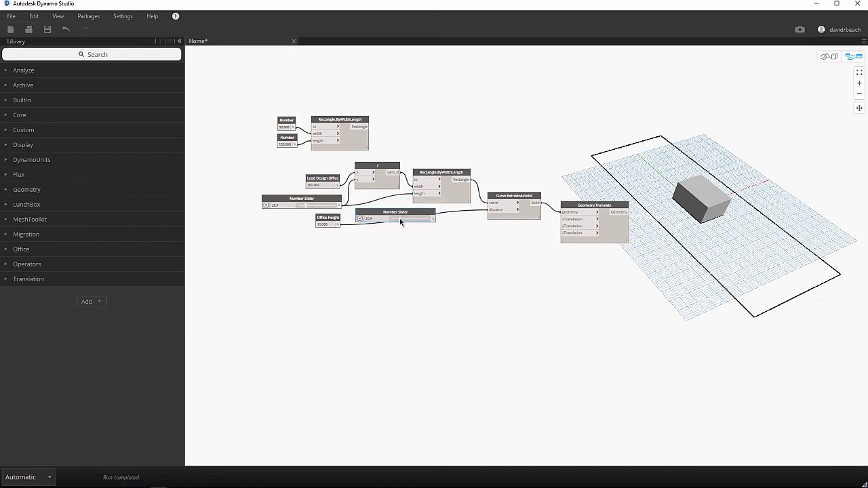
pyautogui.hotkey('ctrl', 'v')
pyautogui.moveTo(313, 240); pyautogui.dragTo(311, 238)
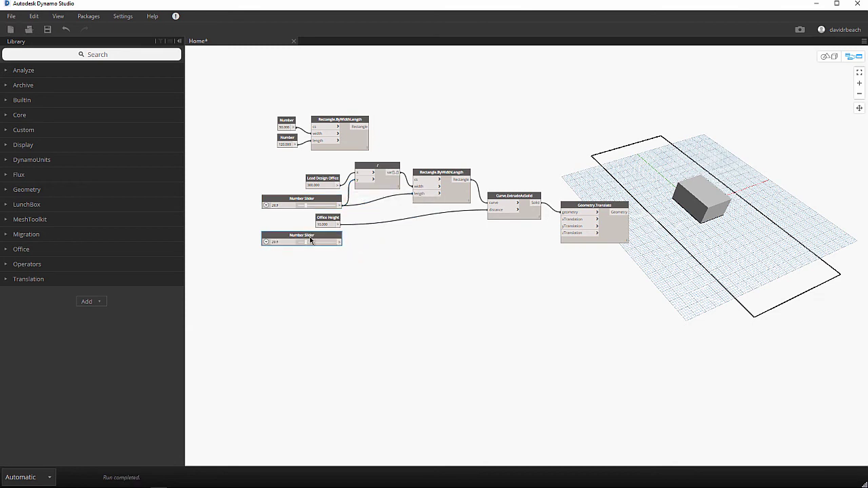
# Add two more copies of the Number Slider and stack them beneath the first copy.
pyautogui.hotkey('ctrl', 'v')
pyautogui.hotkey('ctrl', 'v')
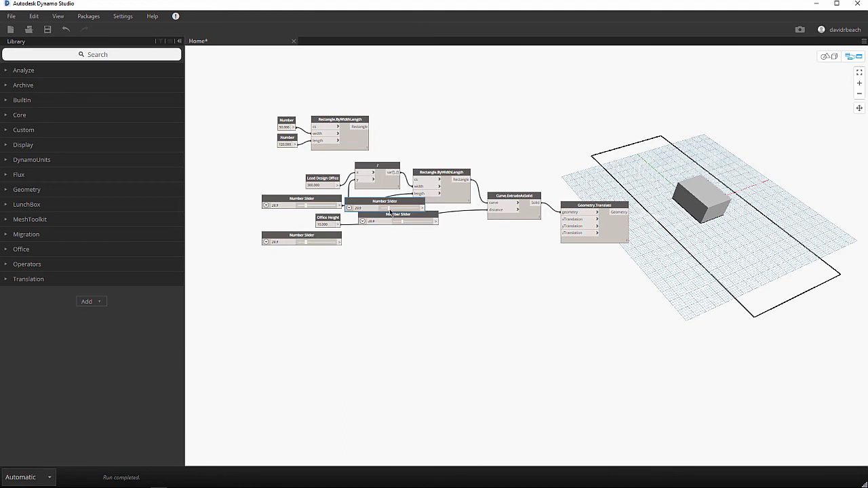
pyautogui.moveTo(396, 203); pyautogui.dragTo(312, 253)
pyautogui.moveTo(383, 216); pyautogui.dragTo(285, 272)
# Rename the Number Slider that drives the office rectangle's length as Office - Length.
pyautogui.scroll(4, 289, 199)
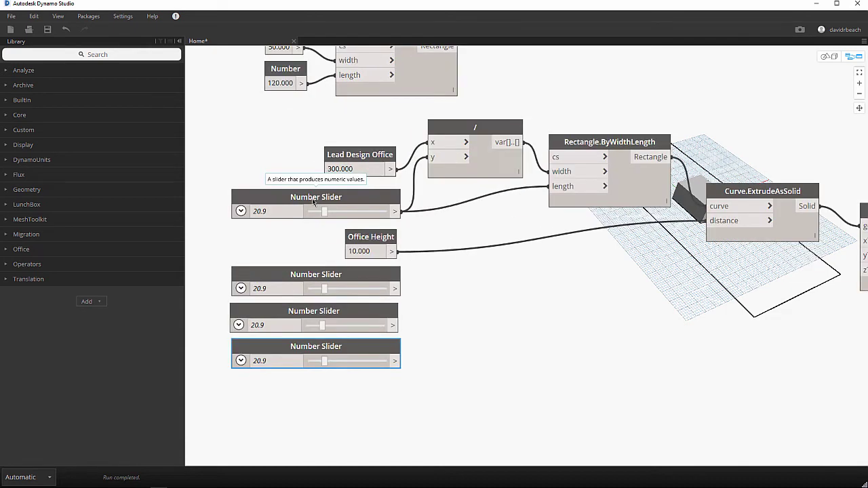
pyautogui.doubleClick(317, 197)
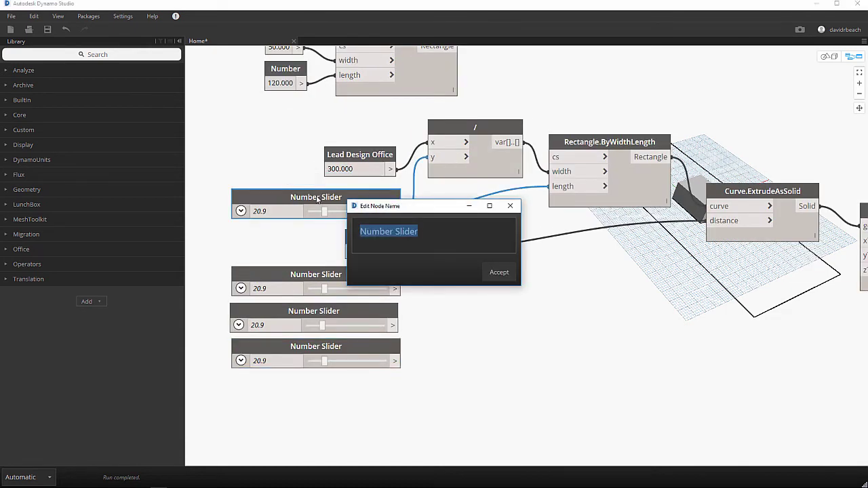
pyautogui.write('Lentgth')
pyautogui.press('BackSpace')
pyautogui.press('BackSpace')
pyautogui.press('BackSpace')
pyautogui.press('BackSpace')
pyautogui.press('BackSpace')
pyautogui.press('BackSpace')
pyautogui.write('Office')
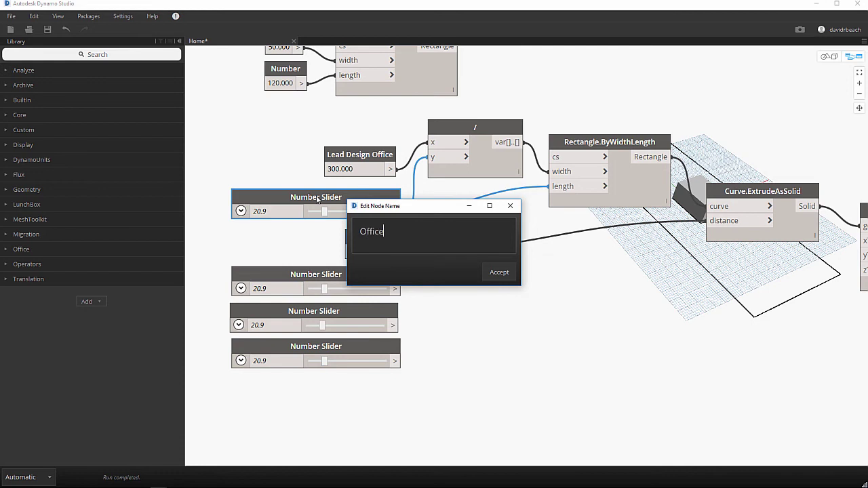
pyautogui.write(' - Length')
pyautogui.press('Return')
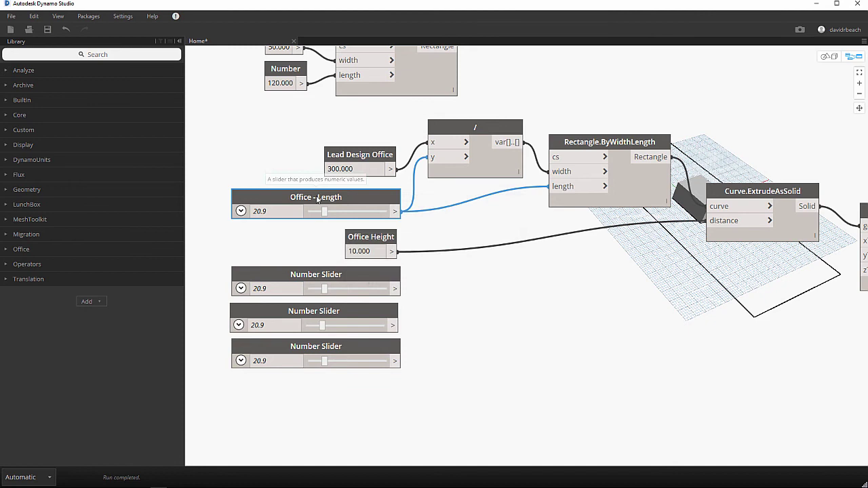
# Rename the first spare Number Slider below Office Height as Office x.
pyautogui.doubleClick(312, 276)
pyautogui.press('BackSpace')
pyautogui.write('Of')
pyautogui.press('BackSpace')
pyautogui.press('BackSpace')
pyautogui.write('Office ')
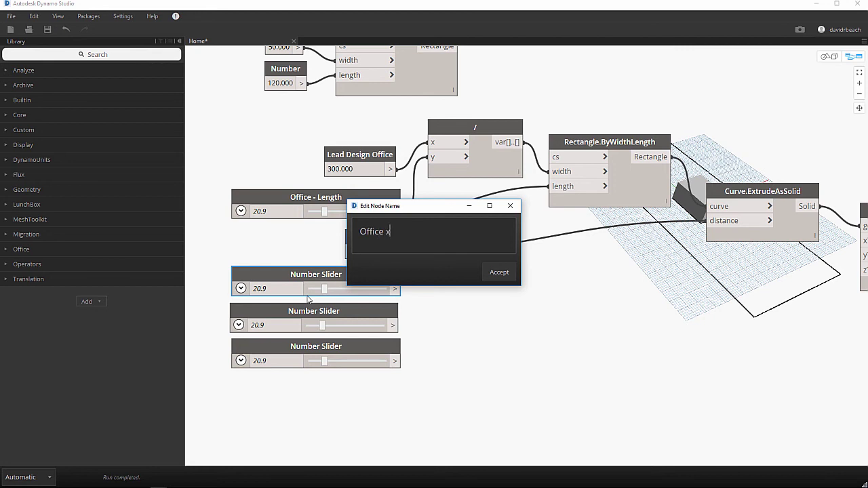
pyautogui.write('x')
pyautogui.click(499, 272)
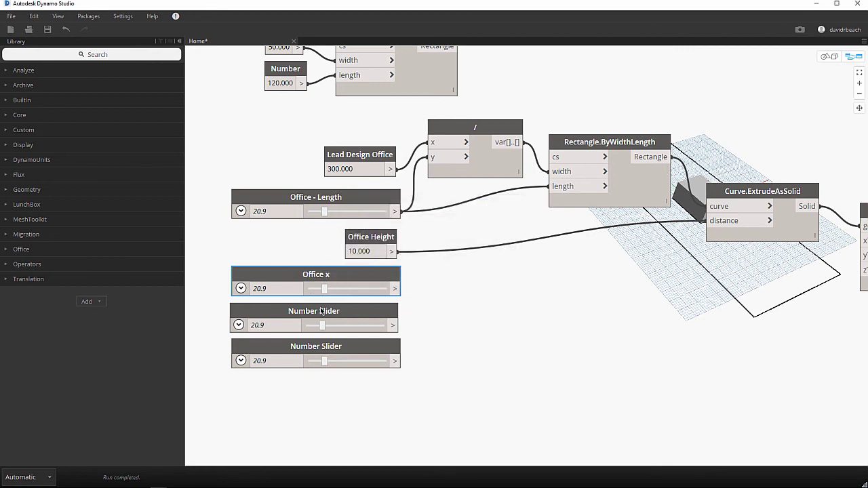
# Reuse the Office x name for the second spare Number Slider, changing it to Office y.
pyautogui.doubleClick(316, 275)
pyautogui.moveTo(391, 231); pyautogui.dragTo(360, 231)
pyautogui.rightClick(367, 233)
pyautogui.click(392, 247)
pyautogui.click(499, 272)
pyautogui.click(345, 305)
pyautogui.doubleClick(346, 304)
pyautogui.hotkey('ctrl', 'v')
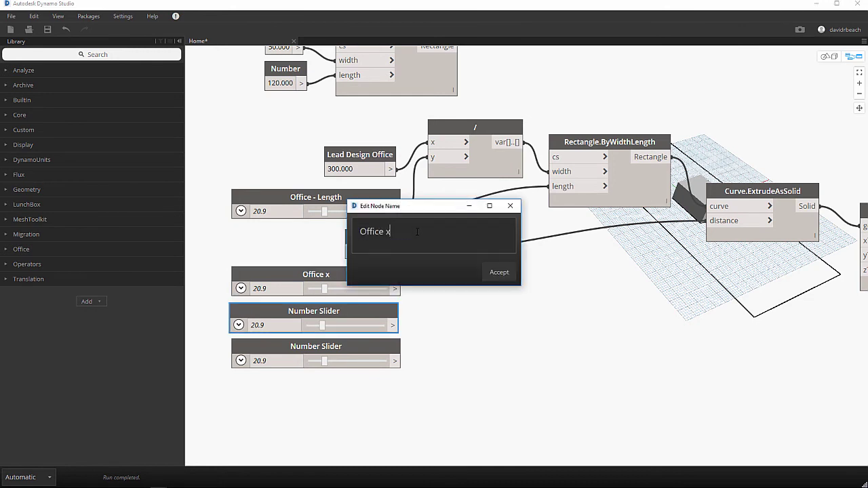
pyautogui.write('y')
pyautogui.click(496, 272)
# Rename the lowest Number Slider as Office z.
pyautogui.doubleClick(315, 347)
pyautogui.moveTo(418, 231); pyautogui.dragTo(345, 231)
pyautogui.write('Office x')
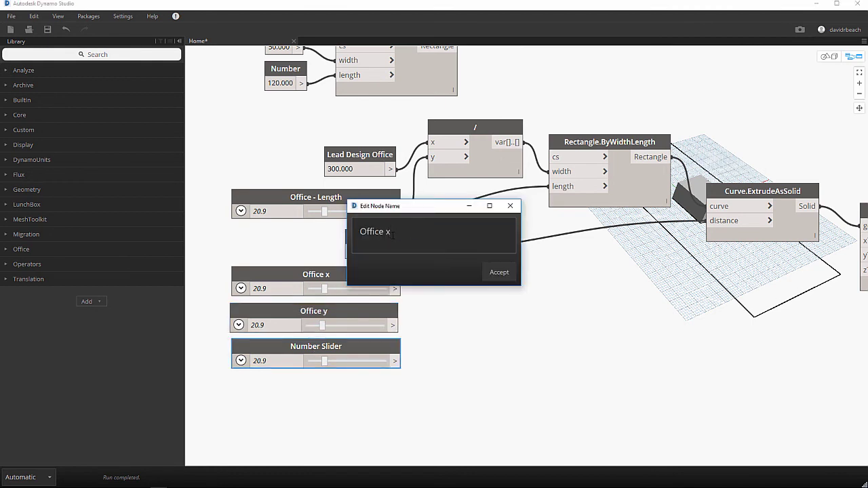
pyautogui.press('BackSpace')
pyautogui.write('z')
pyautogui.click(499, 271)
# Set the Office x and Office y sliders to 0 and open the Office z value for editing.
pyautogui.scroll(-1, 510, 301)
pyautogui.moveTo(510, 301); pyautogui.dragTo(425, 235, button='middle')
pyautogui.scroll(-2, 413, 281)
pyautogui.moveTo(412, 281); pyautogui.dragTo(333, 276, button='middle')
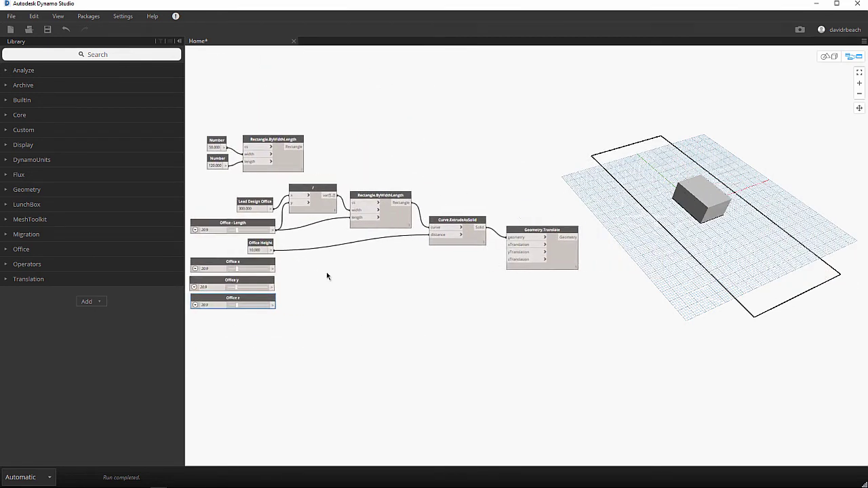
pyautogui.scroll(1, 312, 280)
pyautogui.doubleClick(210, 267)
pyautogui.write('0')
pyautogui.press('Return')
pyautogui.doubleClick(203, 292)
pyautogui.write('0')
pyautogui.press('Return')
pyautogui.write('0')
pyautogui.press('Return')
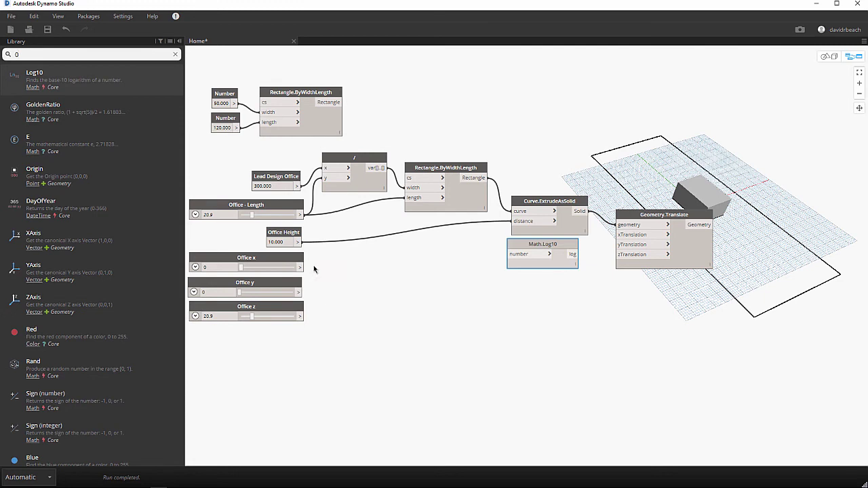
pyautogui.doubleClick(231, 316)
pyautogui.press('Return')
# Connect the Office x, y and z sliders to Geometry.Translate's matching translation inputs and slide them to about 21.1, 46.2 and 11.3.
pyautogui.moveTo(300, 267); pyautogui.dragTo(619, 234)
pyautogui.moveTo(299, 292); pyautogui.dragTo(618, 244)
pyautogui.moveTo(303, 316); pyautogui.dragTo(619, 255)
pyautogui.moveTo(240, 267); pyautogui.dragTo(245, 318)
# Delete the stray Math.Log10 node beneath Curve.ExtrudeAsSolid.
pyautogui.moveTo(607, 187); pyautogui.dragTo(564, 197, button='middle')
pyautogui.moveTo(513, 257); pyautogui.dragTo(515, 293)
pyautogui.press('Delete')
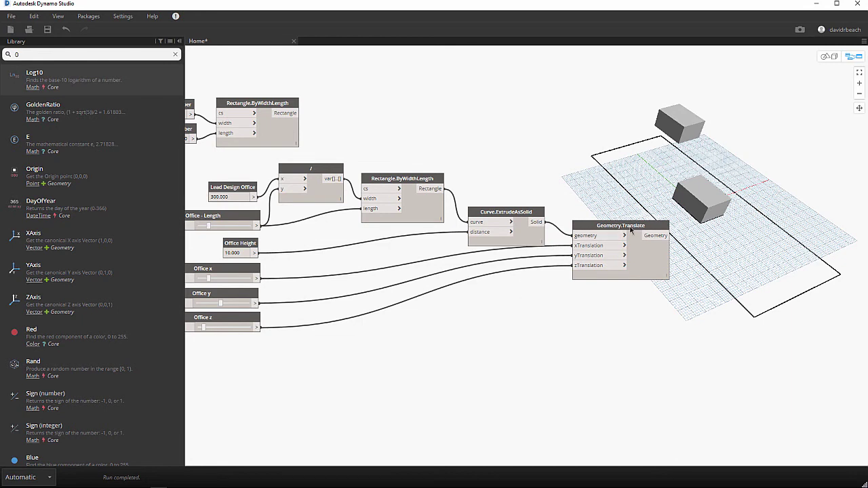
# Select the extrusion, office rectangle and translation nodes in turn to examine which preview geometry each one produces.
pyautogui.moveTo(512, 212); pyautogui.dragTo(510, 208)
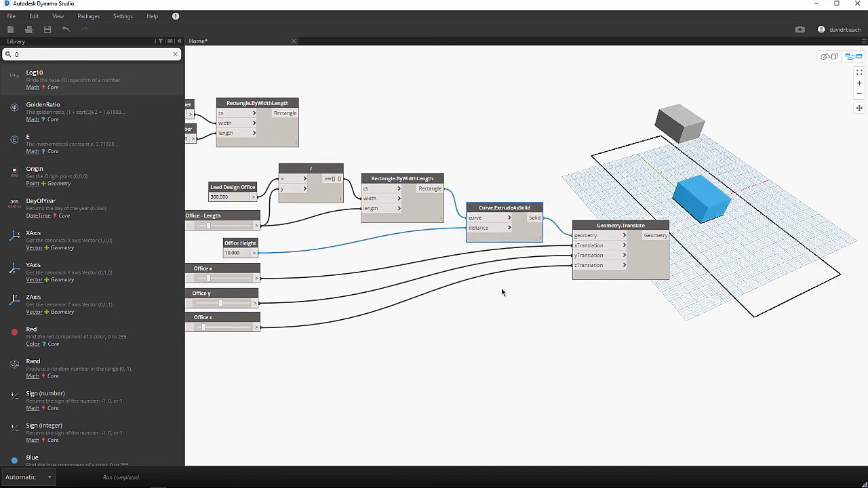
pyautogui.moveTo(405, 178); pyautogui.dragTo(407, 176)
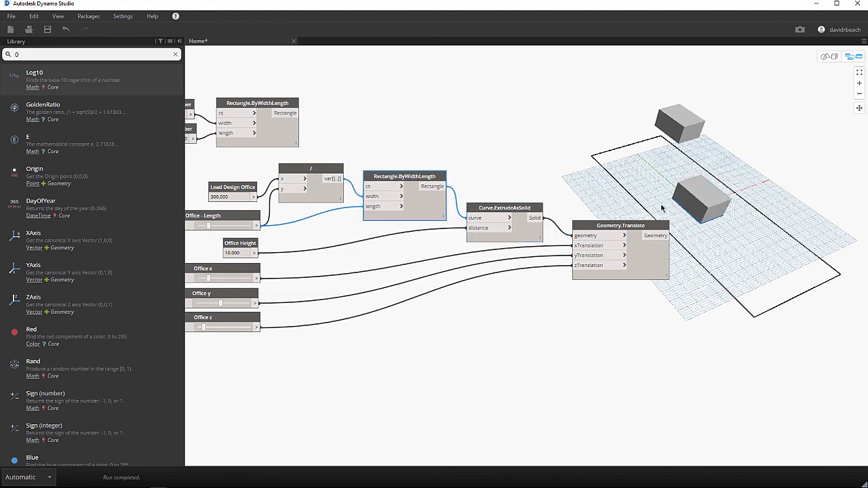
pyautogui.moveTo(509, 227); pyautogui.dragTo(513, 233, button='middle')
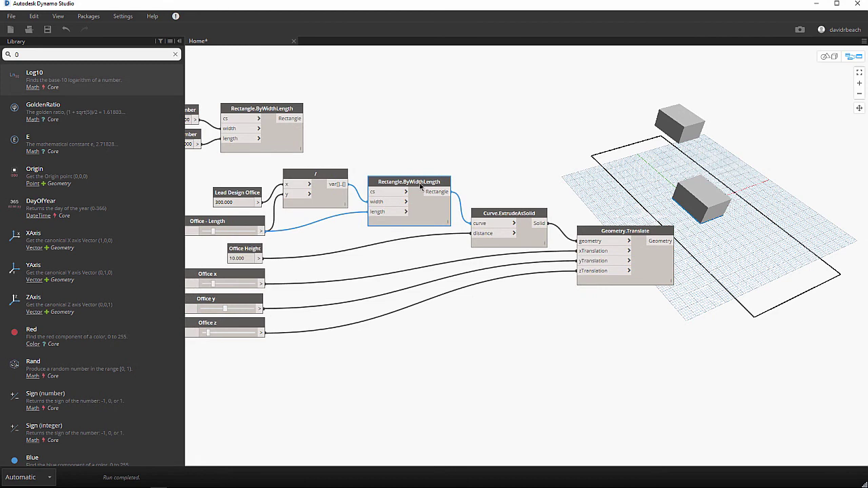
pyautogui.moveTo(421, 186); pyautogui.dragTo(422, 189)
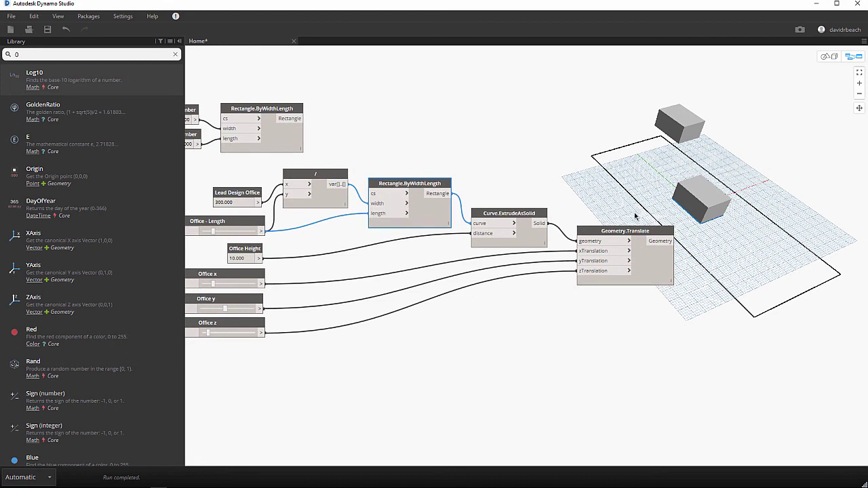
pyautogui.click(485, 219)
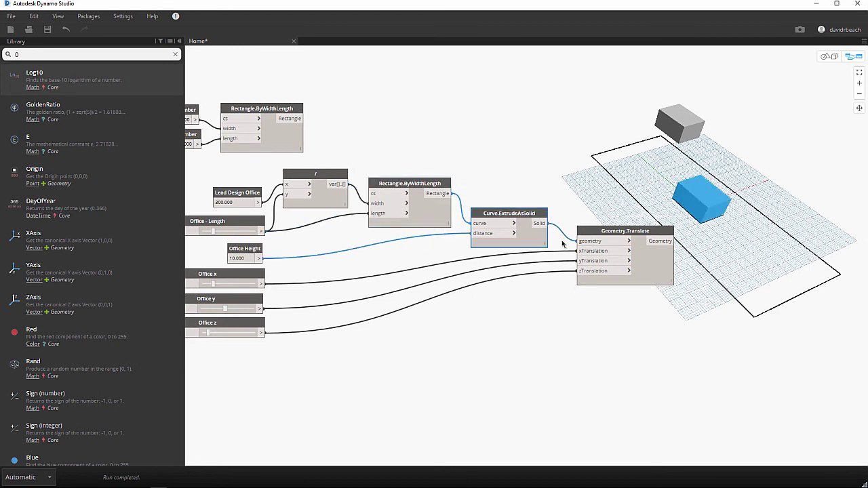
pyautogui.click(590, 234)
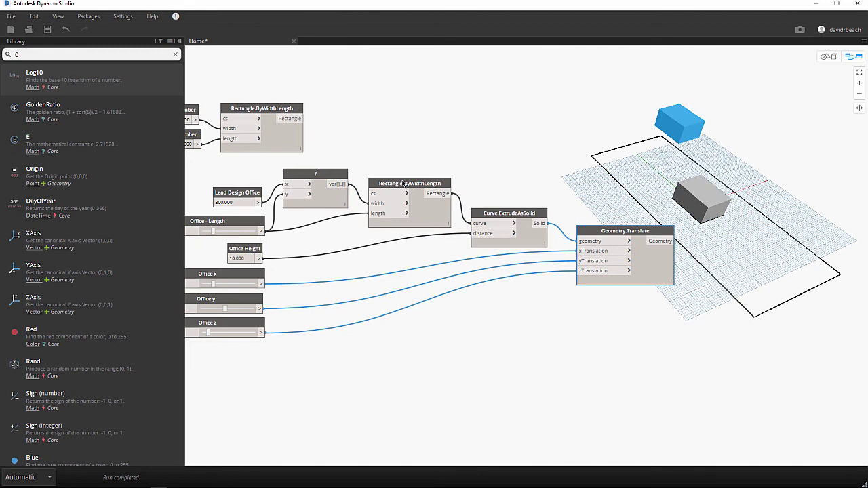
# Turn off the geometry preview of the office Rectangle.ByWidthLength and Curve.ExtrudeAsSolid nodes.
pyautogui.click(405, 185)
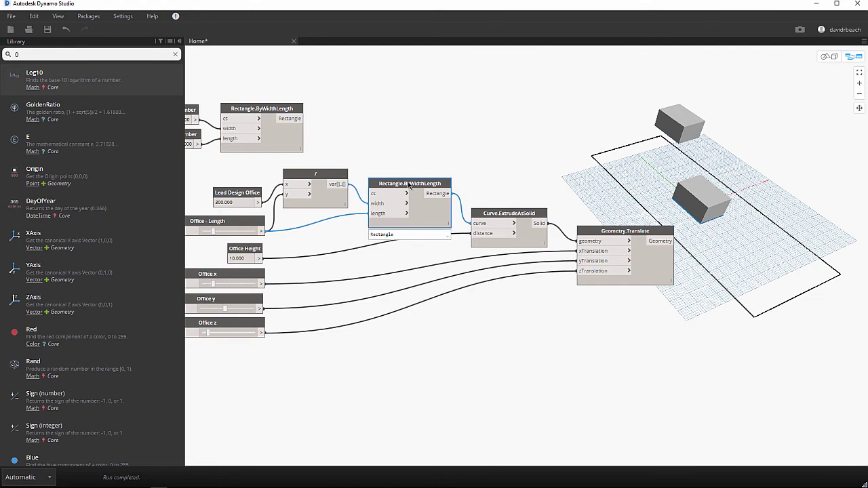
pyautogui.rightClick(410, 185)
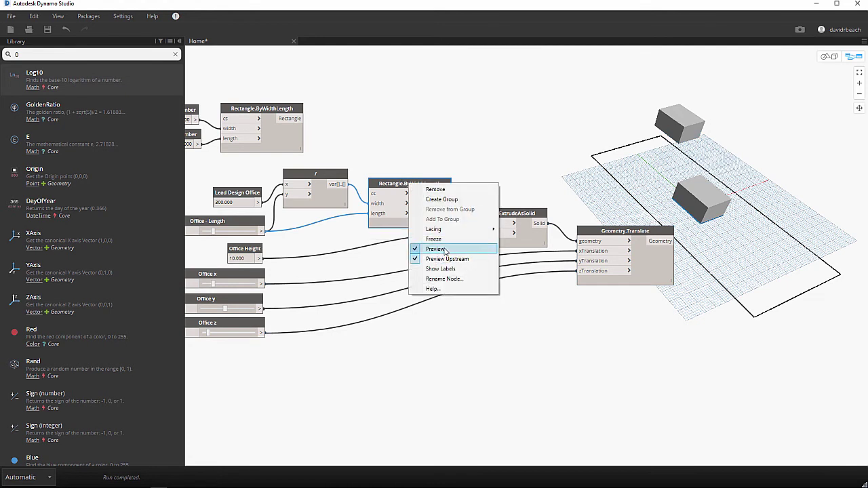
pyautogui.click(436, 249)
pyautogui.click(517, 215)
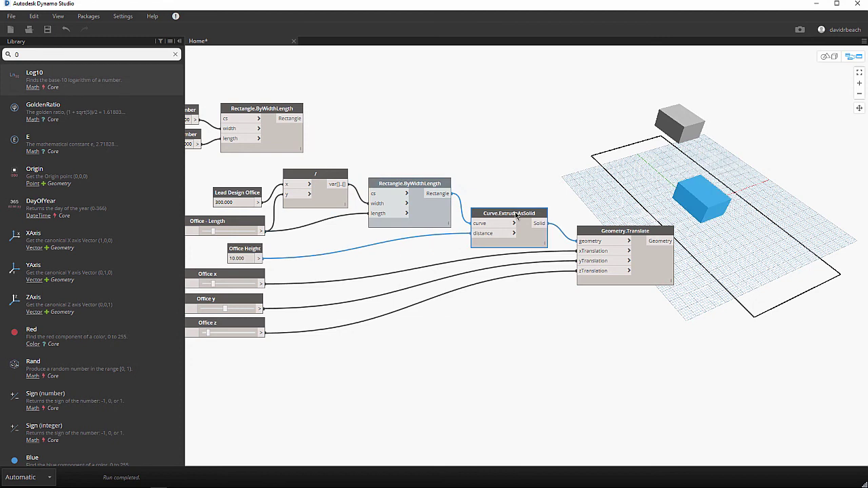
pyautogui.rightClick(517, 216)
pyautogui.click(548, 280)
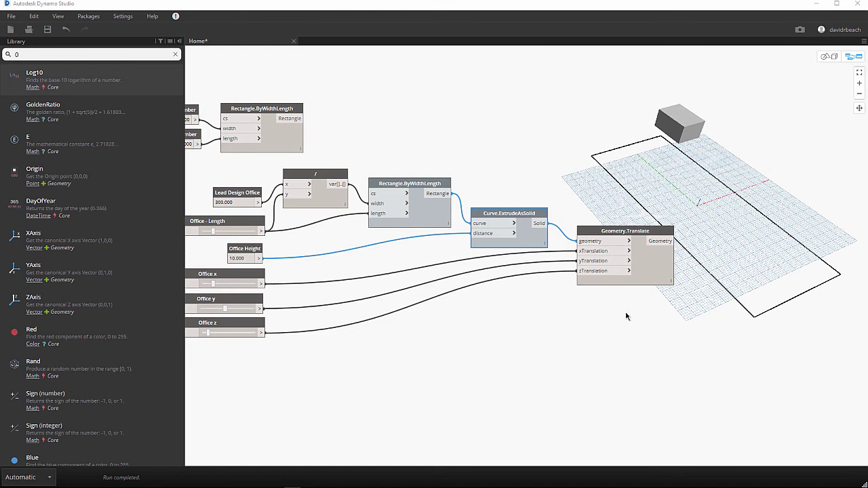
# Add a Display.ByGeometryColor node beside Geometry.Translate and connect the translated geometry to its geometry input.
pyautogui.moveTo(651, 326); pyautogui.dragTo(465, 318, button='middle')
pyautogui.moveTo(543, 310); pyautogui.dragTo(500, 314, button='middle')
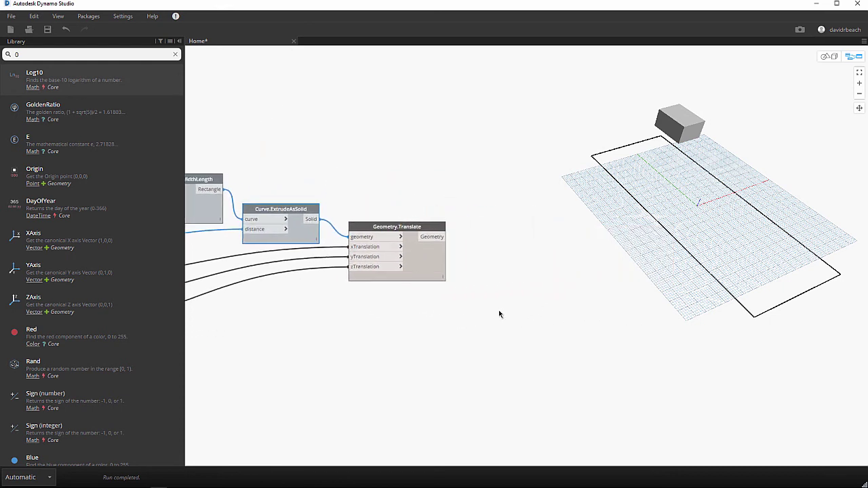
pyautogui.rightClick(502, 289)
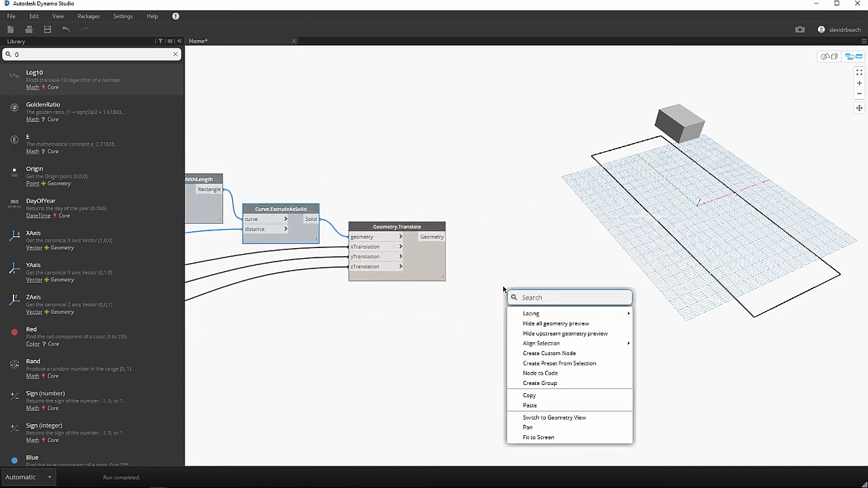
pyautogui.write('display')
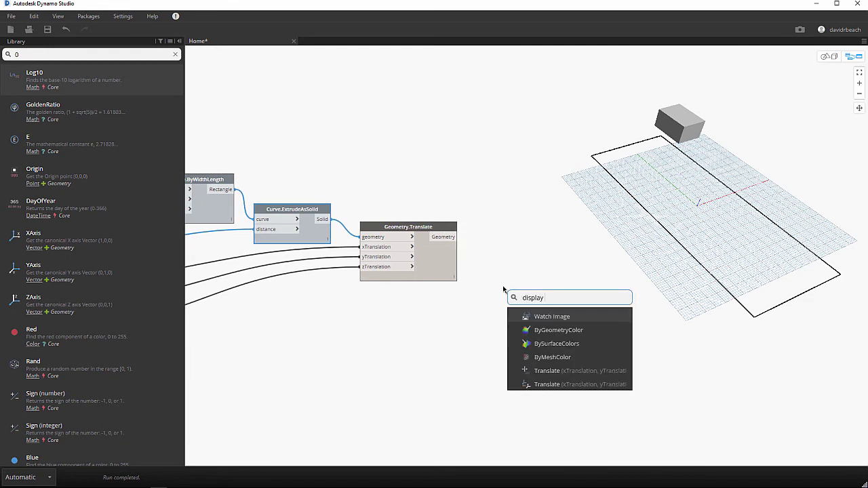
pyautogui.write(' by')
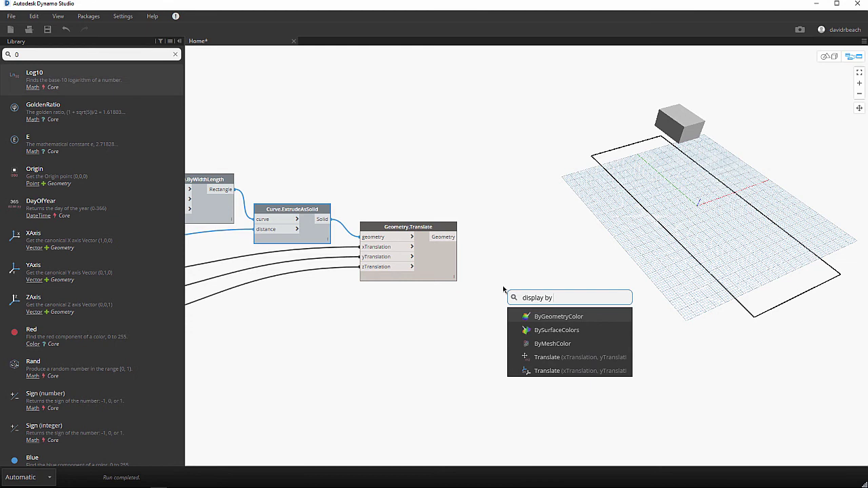
pyautogui.click(574, 316)
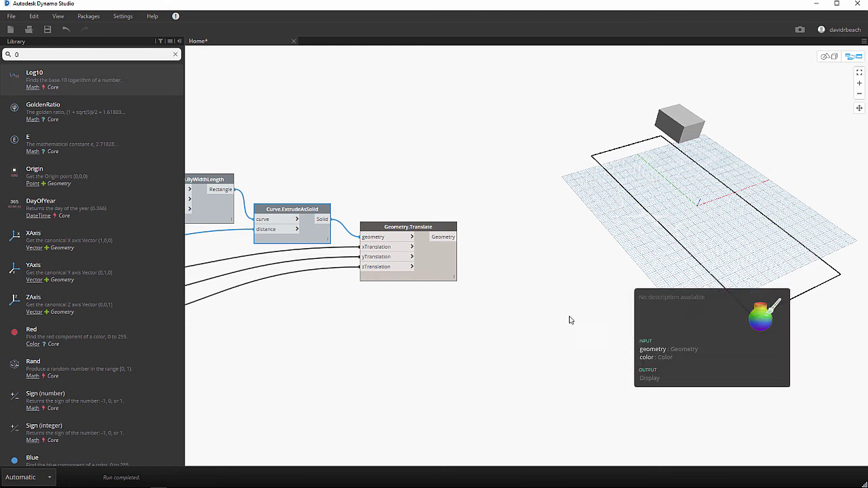
pyautogui.moveTo(599, 323); pyautogui.dragTo(515, 251)
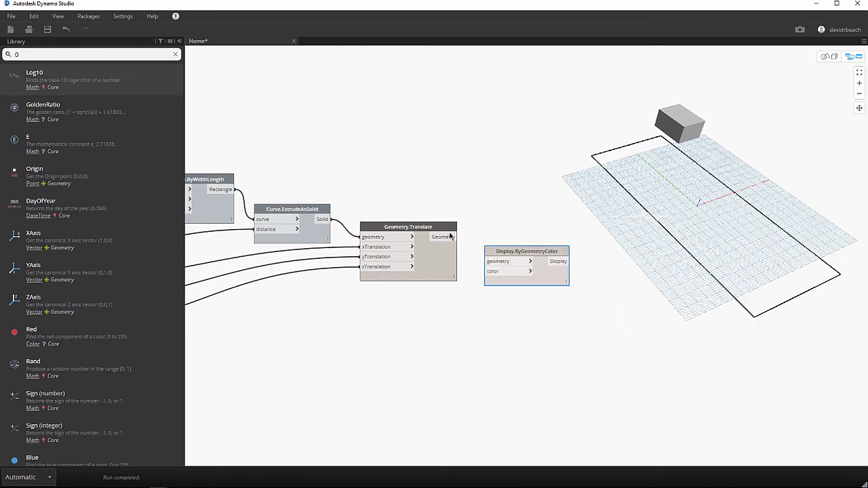
pyautogui.moveTo(453, 236); pyautogui.dragTo(508, 297)
# Duplicate the Office z slider, place the copy beneath it and rename the copy r.
pyautogui.scroll(-3, 408, 330)
pyautogui.scroll(2, 272, 300)
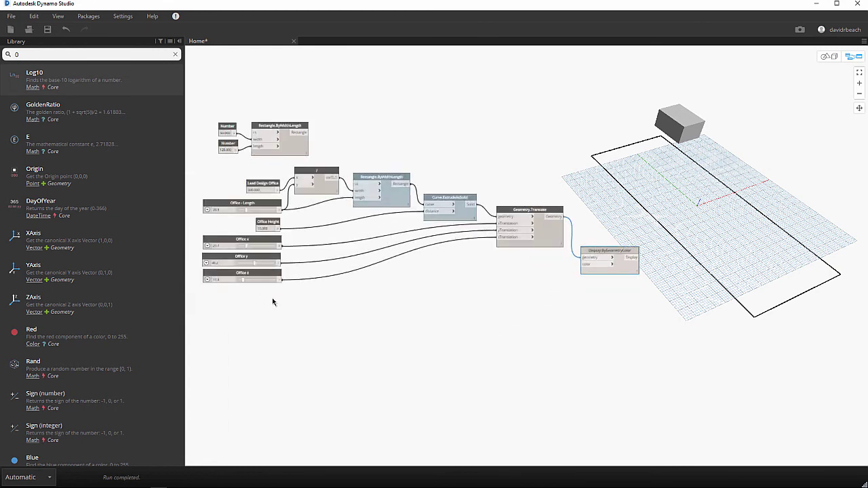
pyautogui.click(268, 266)
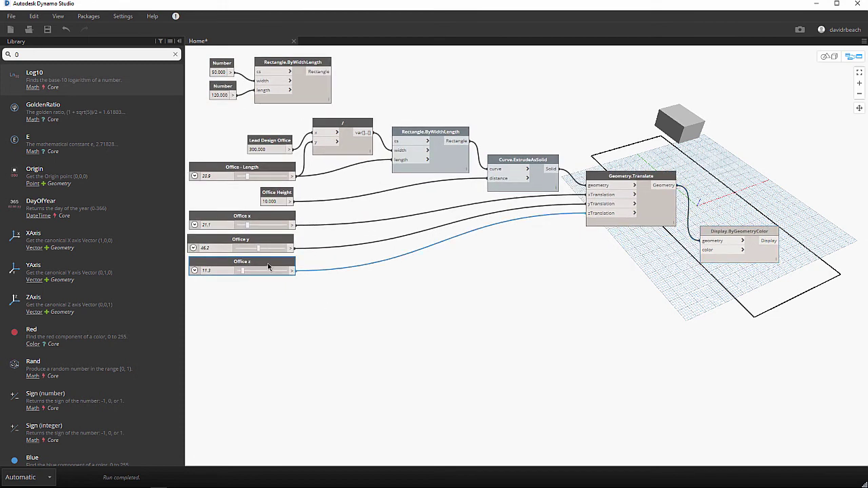
pyautogui.hotkey('ctrl', 'c')
pyautogui.hotkey('ctrl', 'v')
pyautogui.moveTo(357, 270); pyautogui.dragTo(249, 300)
pyautogui.doubleClick(249, 300)
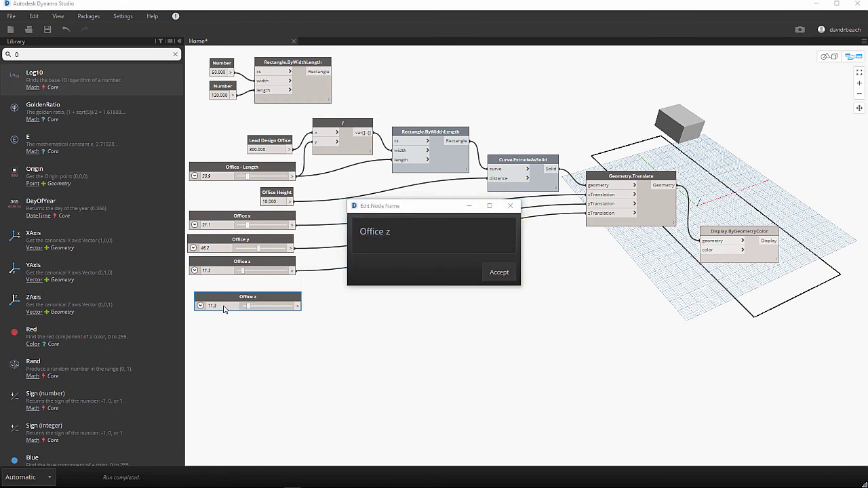
pyautogui.click(406, 234)
pyautogui.write('r')
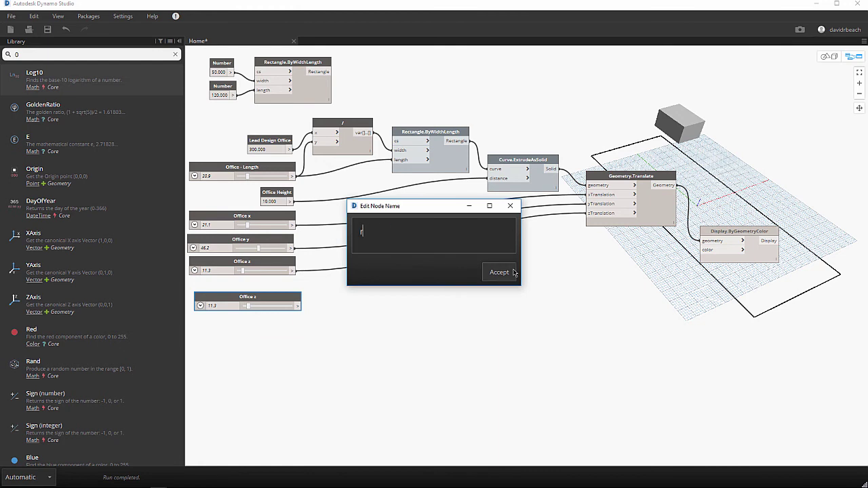
pyautogui.click(513, 273)
pyautogui.moveTo(260, 299); pyautogui.dragTo(264, 296)
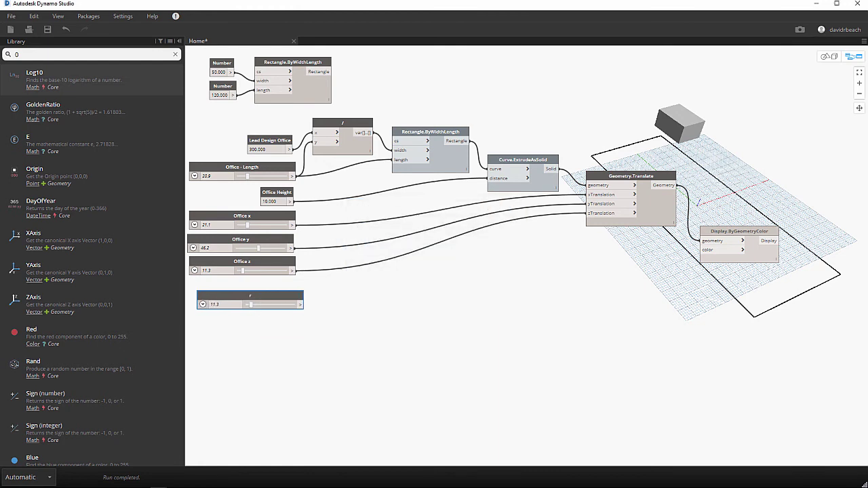
# Set the r slider's maximum to 255 and collapse its range settings.
pyautogui.click(202, 304)
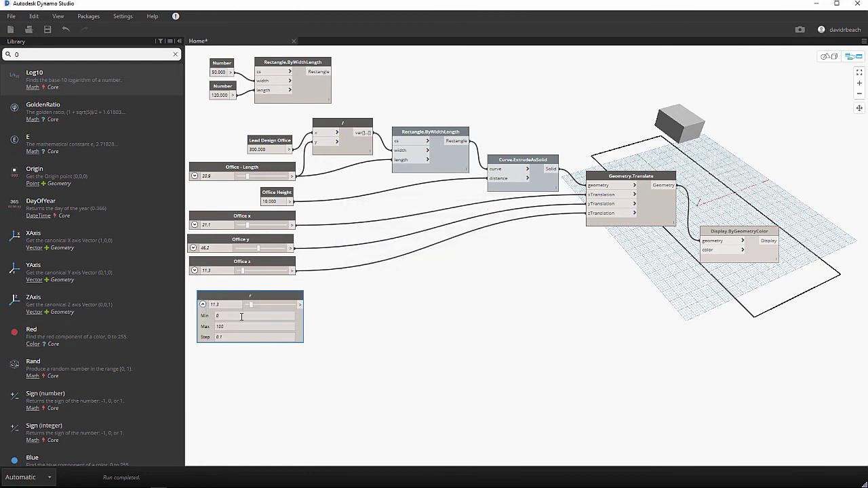
pyautogui.doubleClick(233, 326)
pyautogui.write('255')
pyautogui.press('Return')
pyautogui.click(202, 304)
# Duplicate the r slider, rename the copy b and place it below r with a gap for another slider.
pyautogui.hotkey('ctrl', 'c')
pyautogui.hotkey('ctrl', 'v')
pyautogui.moveTo(354, 307); pyautogui.dragTo(236, 322)
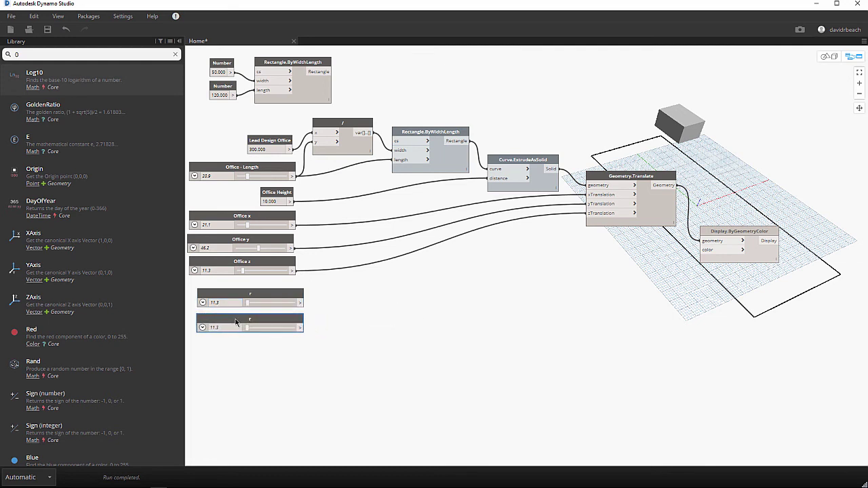
pyautogui.doubleClick(250, 320)
pyautogui.write('b')
pyautogui.press('Return')
pyautogui.moveTo(283, 322); pyautogui.dragTo(283, 342)
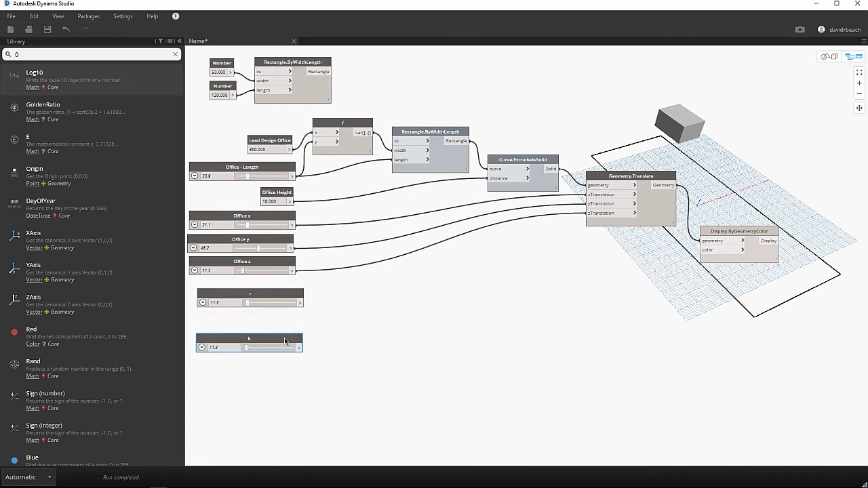
# Duplicate the b slider, place the copy between r and b, and rename it g.
pyautogui.hotkey('ctrl', 'c')
pyautogui.hotkey('ctrl', 'v')
pyautogui.moveTo(366, 350); pyautogui.dragTo(250, 320)
pyautogui.doubleClick(247, 318)
pyautogui.write('g')
pyautogui.click(495, 273)
pyautogui.moveTo(486, 288); pyautogui.dragTo(482, 292, button='middle')
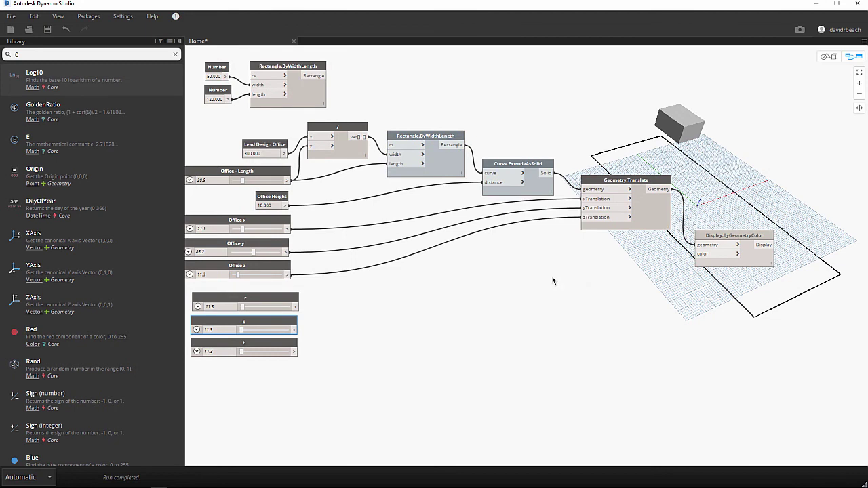
# Add a Color.ByARGB node and place it beside the r, g and b sliders.
pyautogui.rightClick(393, 311)
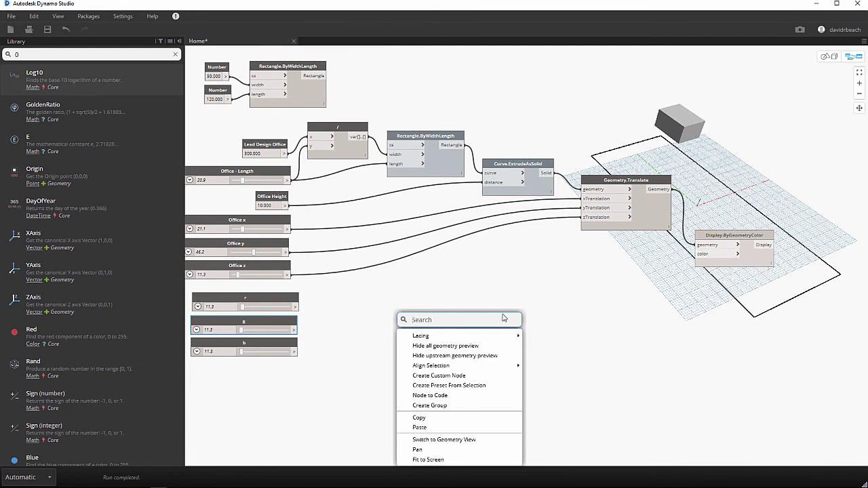
pyautogui.write('color by')
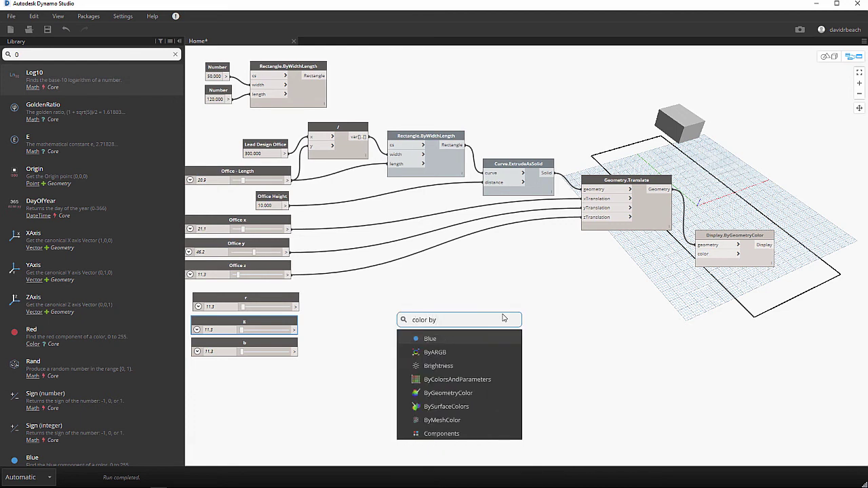
pyautogui.click(433, 357)
pyautogui.moveTo(459, 362); pyautogui.dragTo(390, 294)
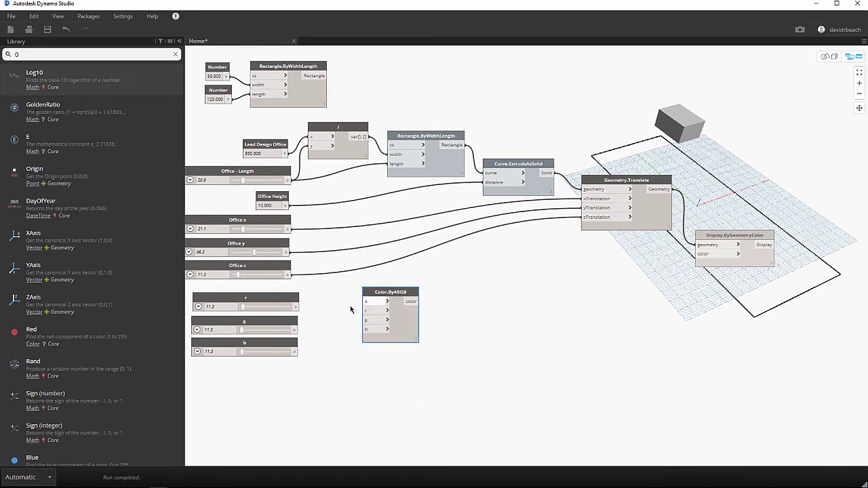
# Connect the r, g and b sliders to the matching Color.ByARGB inputs and its color output to Display.ByGeometryColor's color input.
pyautogui.click(299, 306)
pyautogui.click(366, 310)
pyautogui.click(294, 329)
pyautogui.click(366, 320)
pyautogui.click(295, 351)
pyautogui.click(367, 329)
pyautogui.click(414, 302)
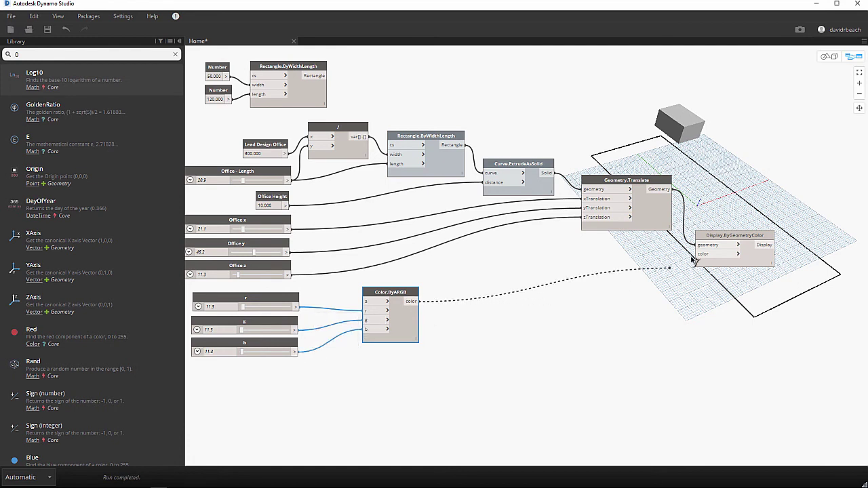
pyautogui.click(700, 254)
# Hide the Geometry.Translate preview and set the r, g and b sliders to about 198, 147 and 182.
pyautogui.moveTo(244, 307); pyautogui.dragTo(258, 307)
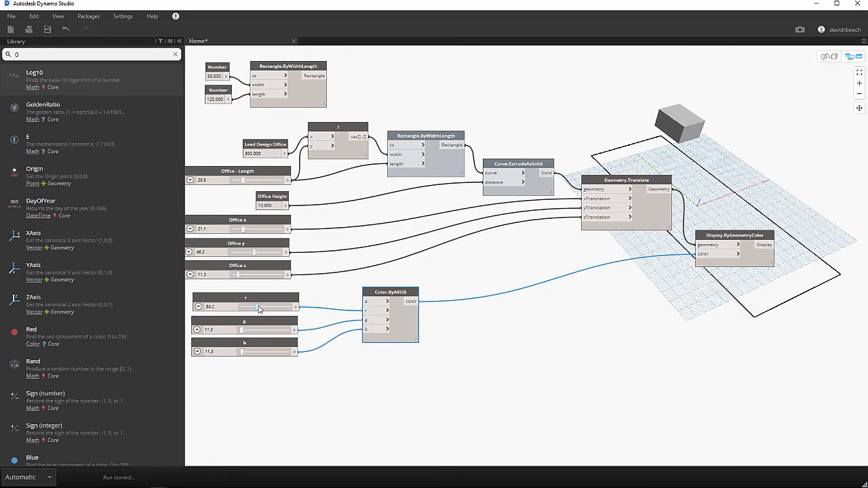
pyautogui.click(614, 181)
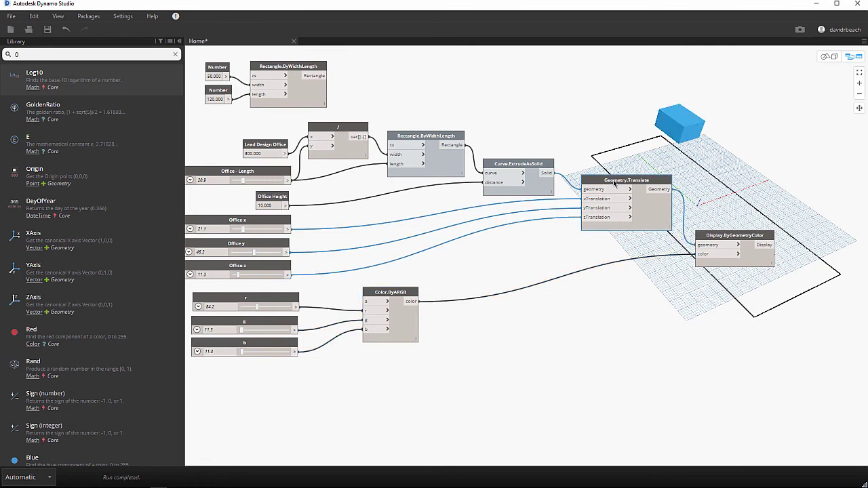
pyautogui.rightClick(615, 182)
pyautogui.click(639, 246)
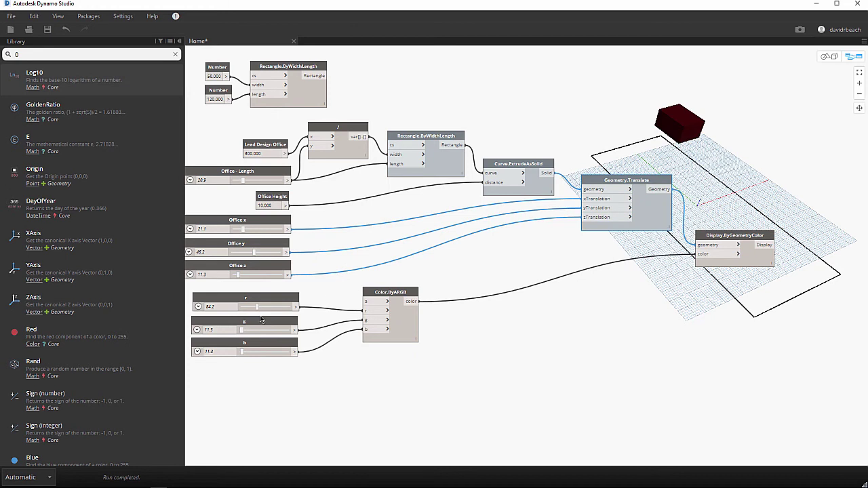
pyautogui.moveTo(258, 308); pyautogui.dragTo(278, 306)
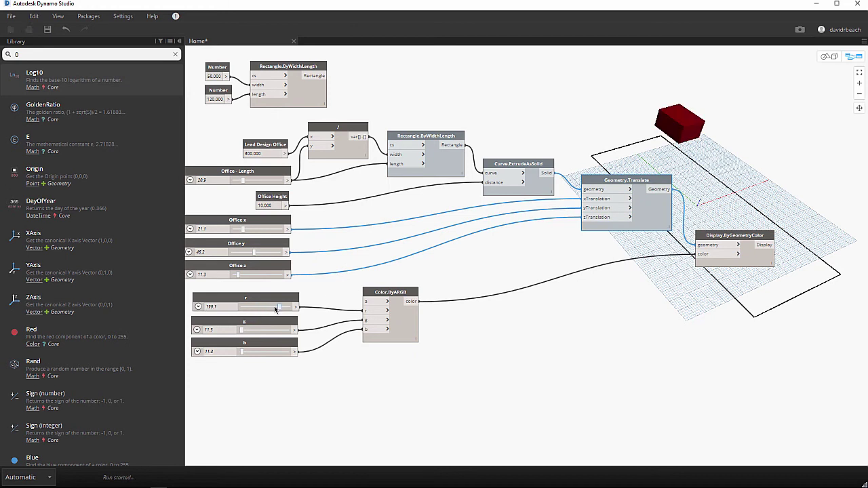
pyautogui.moveTo(244, 331); pyautogui.dragTo(277, 352)
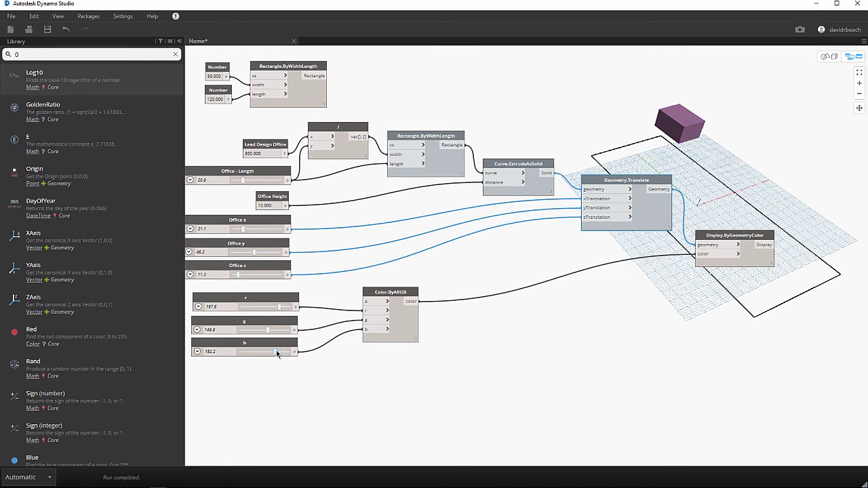
# Add a Number node with the value 200 and connect it to the a input of Color.ByARGB.
pyautogui.rightClick(357, 369)
pyautogui.write('numb')
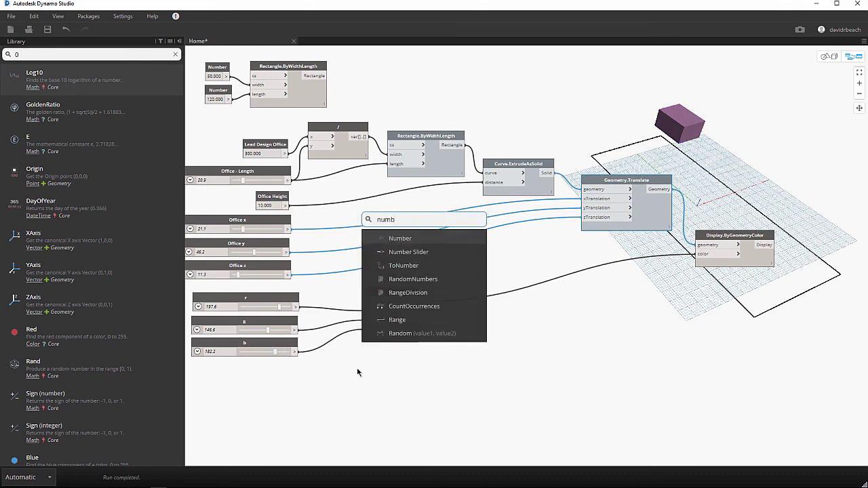
pyautogui.press('Return')
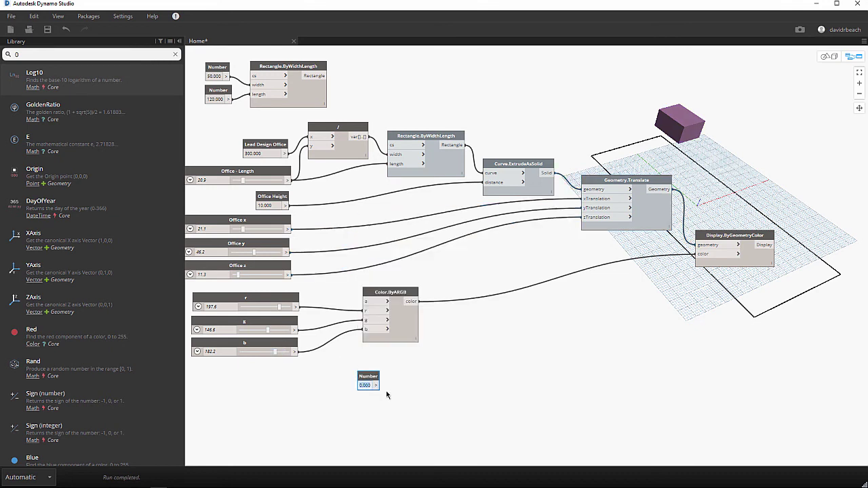
pyautogui.write('200')
pyautogui.press('Return')
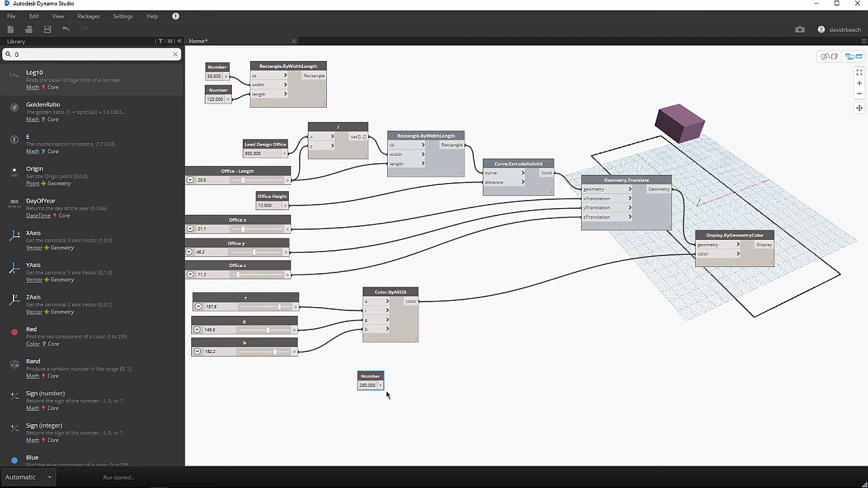
pyautogui.moveTo(369, 377); pyautogui.dragTo(366, 301)
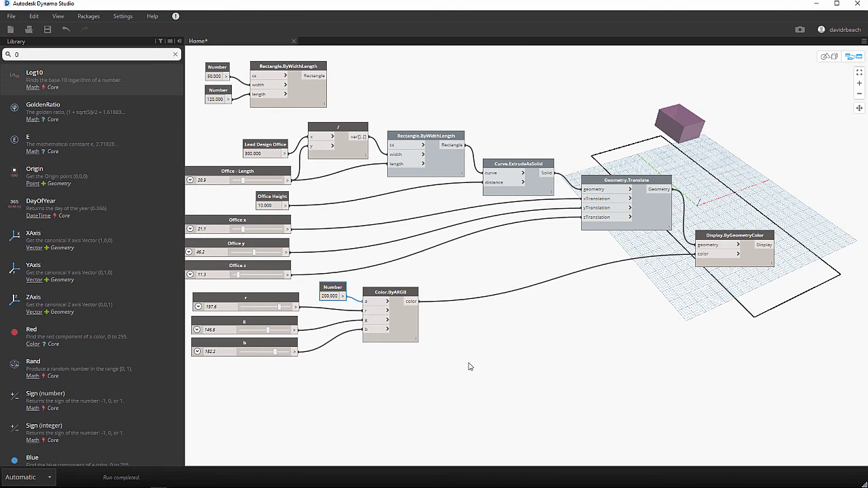
# Duplicate all the office nodes, leaving out the site rectangle's, and place the copy beneath the original group.
pyautogui.hotkey('ctrl', 'b')
pyautogui.moveTo(653, 296); pyautogui.dragTo(670, 291, button='right')
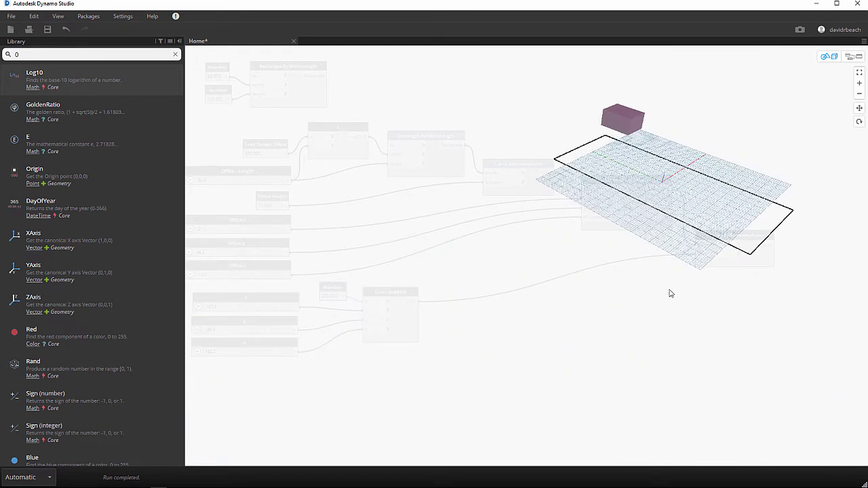
pyautogui.hotkey('ctrl', 'b')
pyautogui.scroll(-4, 563, 285)
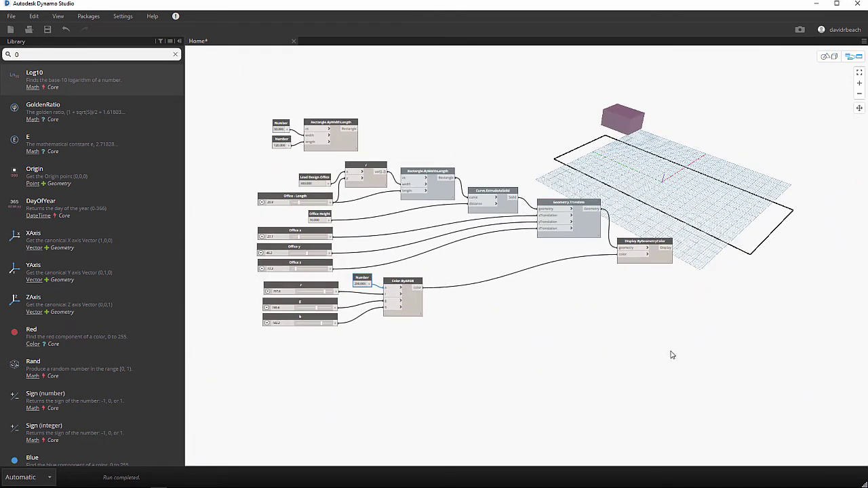
pyautogui.click(551, 329)
pyautogui.moveTo(687, 366); pyautogui.dragTo(223, 169)
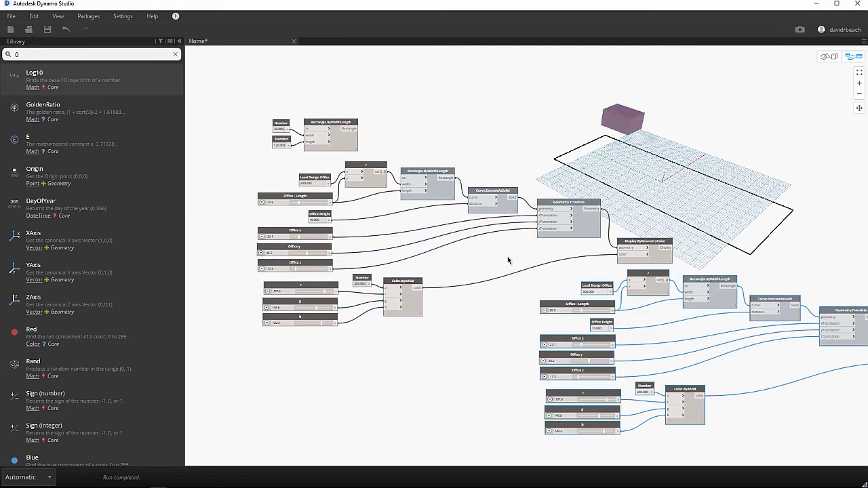
pyautogui.hotkey('ctrl', 'c')
pyautogui.hotkey('ctrl', 'v')
pyautogui.moveTo(742, 229); pyautogui.dragTo(451, 320)
pyautogui.click(465, 287)
# Rename the copied Lead Design Office number node Show Room and set its value to 2000.
pyautogui.scroll(8, 466, 287)
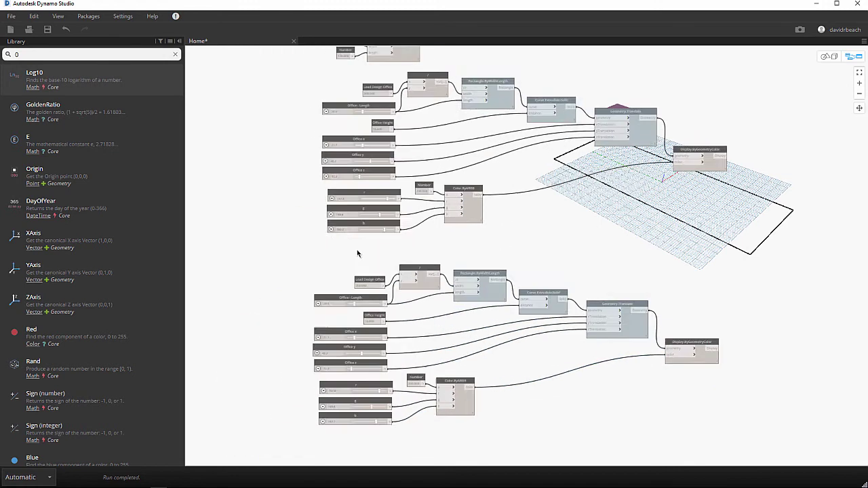
pyautogui.moveTo(335, 264); pyautogui.dragTo(303, 258, button='middle')
pyautogui.doubleClick(349, 295)
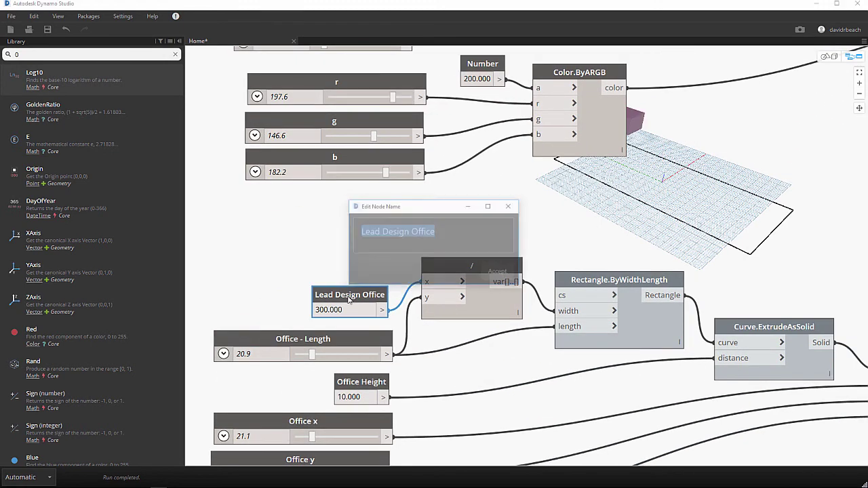
pyautogui.press('End')
pyautogui.hotkey('ctrl', 'a')
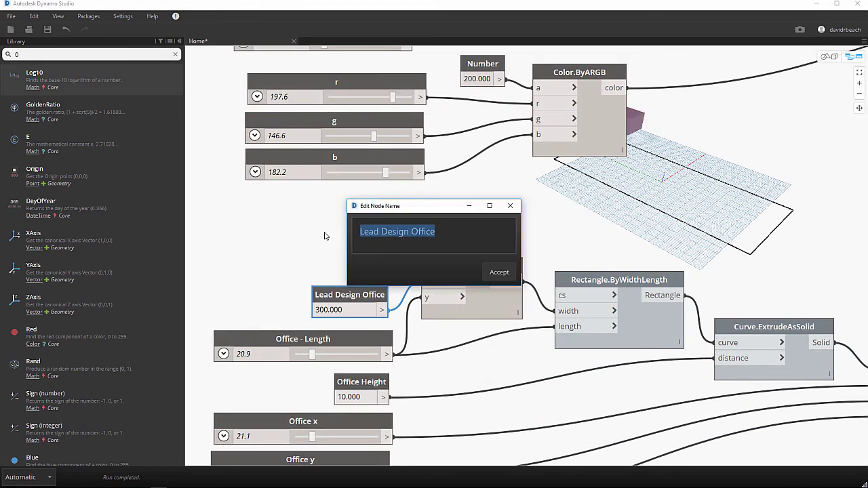
pyautogui.write('Show Room')
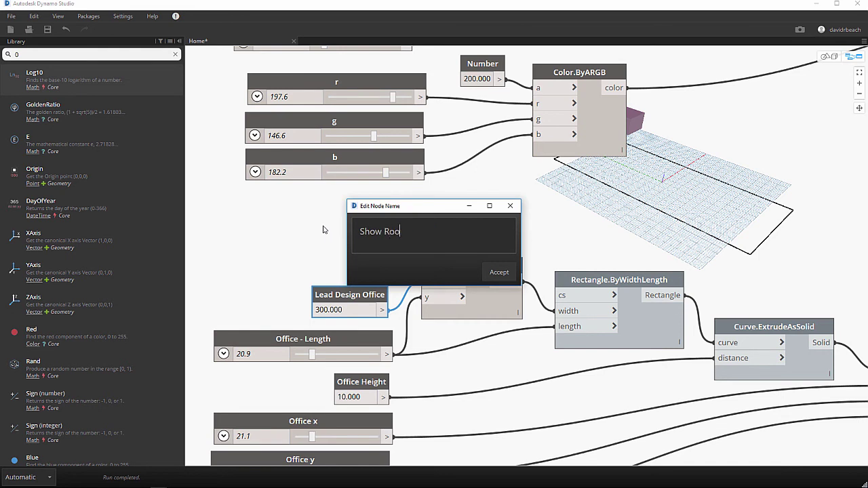
pyautogui.press('Return')
pyautogui.doubleClick(338, 310)
pyautogui.write('2000')
pyautogui.press('Return')
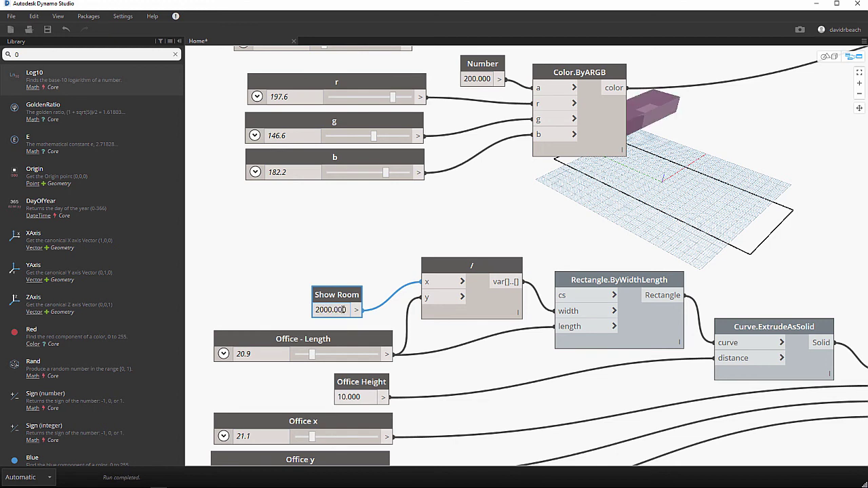
# Set the Show Room group's Office - Length slider to about 62.2 and its Office Height to 16.
pyautogui.scroll(-3, 538, 211)
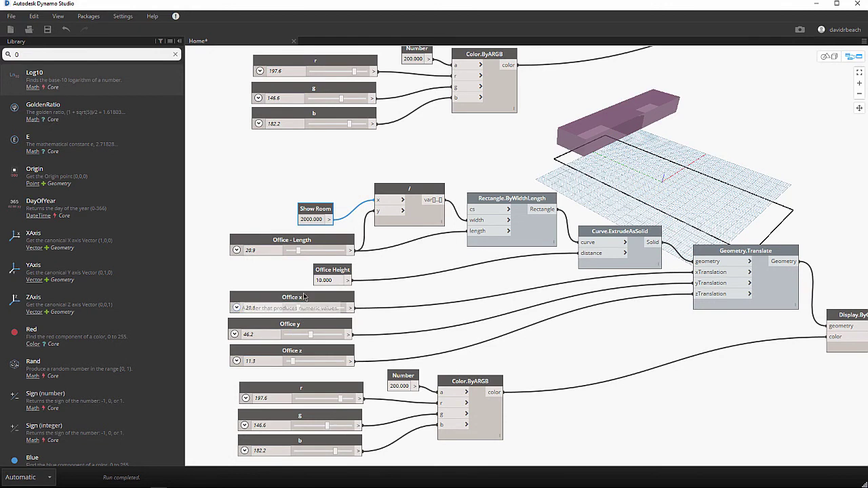
pyautogui.moveTo(300, 252); pyautogui.dragTo(323, 255)
pyautogui.doubleClick(335, 281)
pyautogui.write('16')
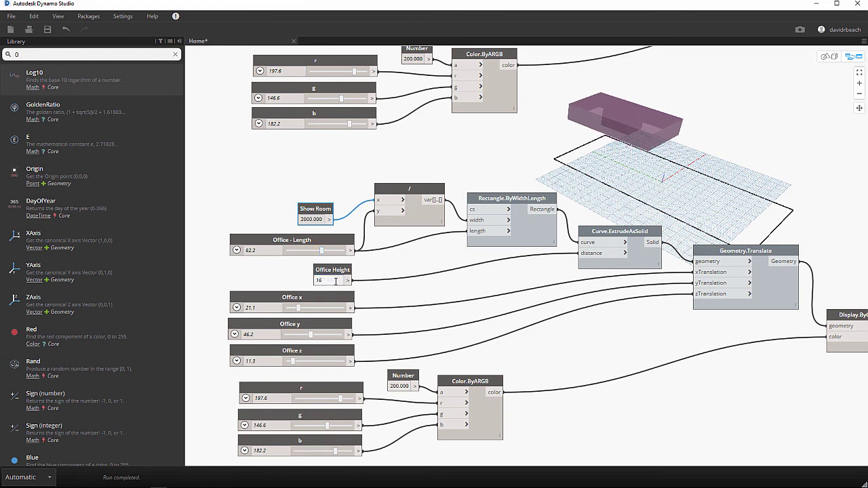
pyautogui.press('Return')
# Position the show room mass by setting its x slider to about 7.1, y to about 8.8 and z to 0.
pyautogui.moveTo(372, 264); pyautogui.dragTo(361, 233, button='middle')
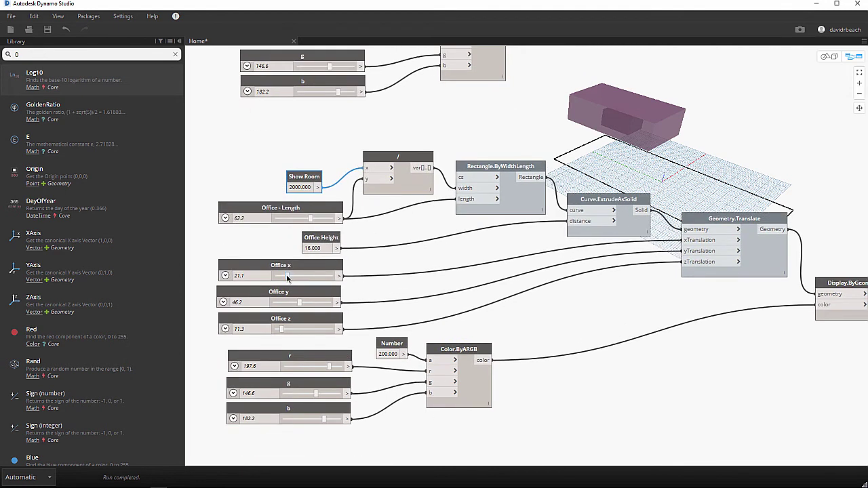
pyautogui.moveTo(288, 278); pyautogui.dragTo(291, 278)
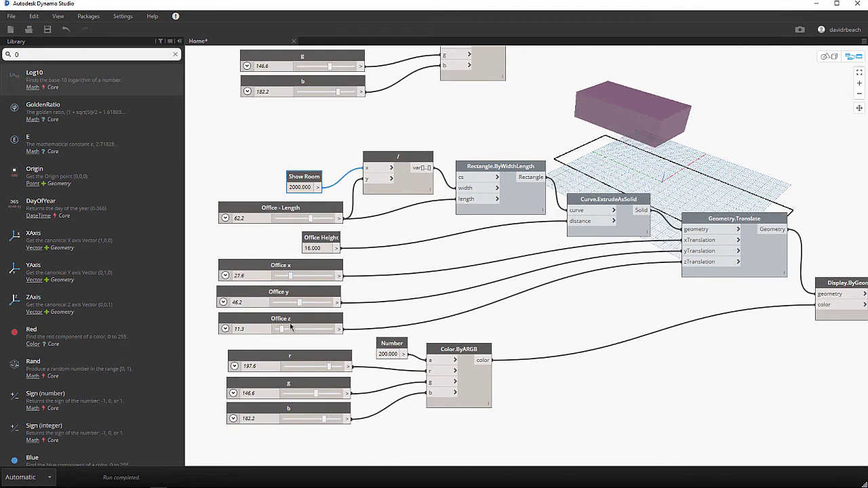
pyautogui.moveTo(282, 330); pyautogui.dragTo(274, 328)
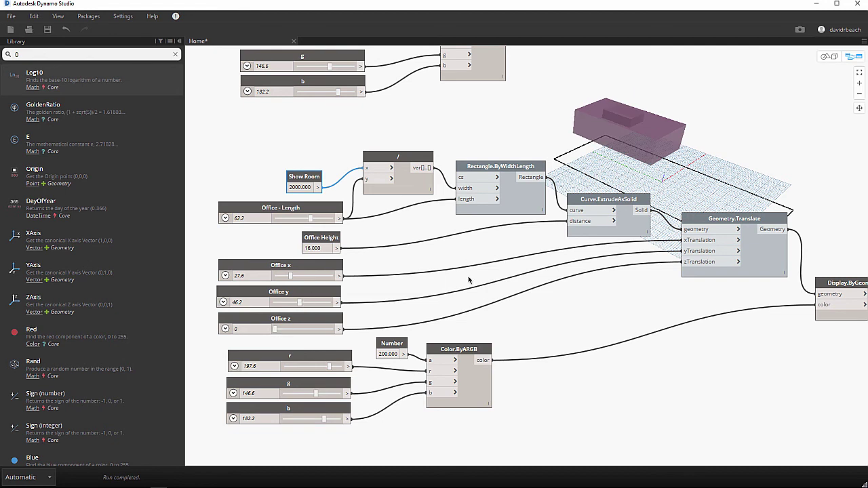
pyautogui.rightClick(446, 278)
pyautogui.click(460, 259)
pyautogui.moveTo(459, 260); pyautogui.dragTo(449, 256, button='middle')
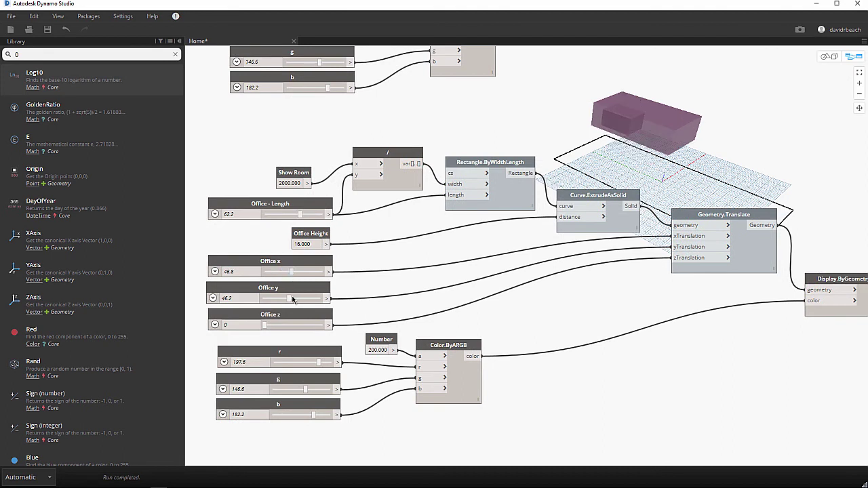
pyautogui.moveTo(288, 273); pyautogui.dragTo(266, 272)
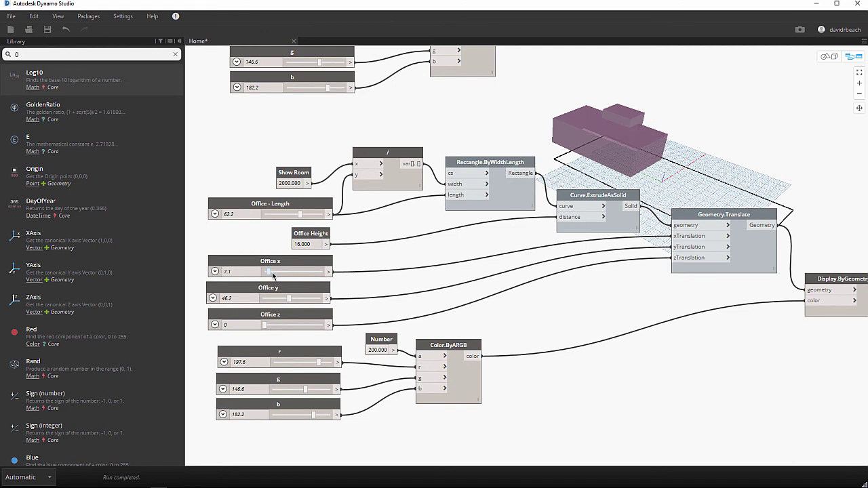
pyautogui.moveTo(289, 300); pyautogui.dragTo(266, 299)
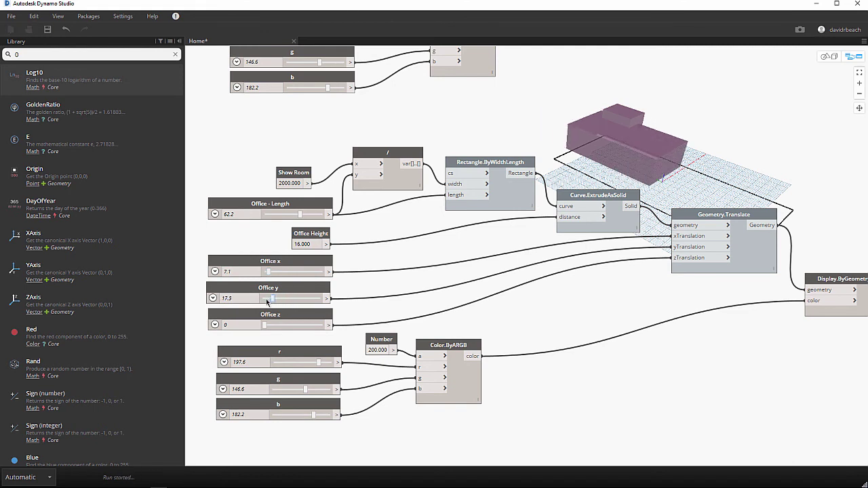
# Examine the office and show room masses over the site rectangle and look over the two node groups.
pyautogui.hotkey('ctrl', 'b')
pyautogui.moveTo(641, 299); pyautogui.dragTo(623, 289, button='right')
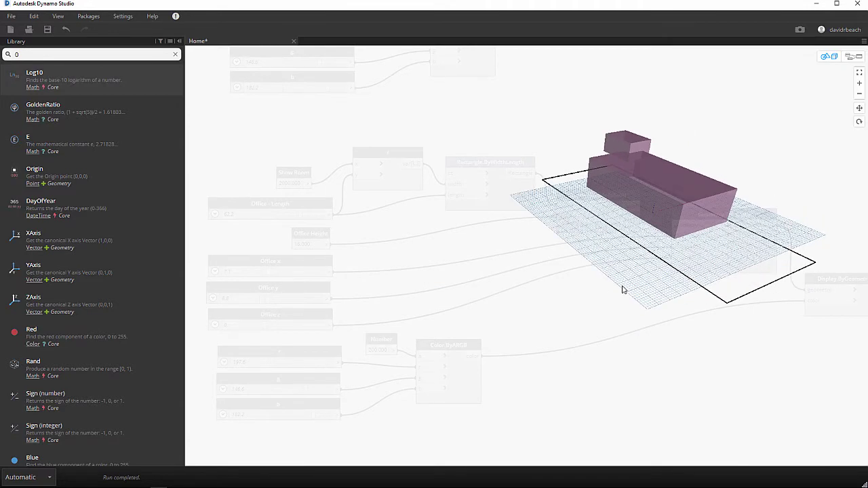
pyautogui.hotkey('ctrl', 'b')
pyautogui.scroll(-5, 576, 292)
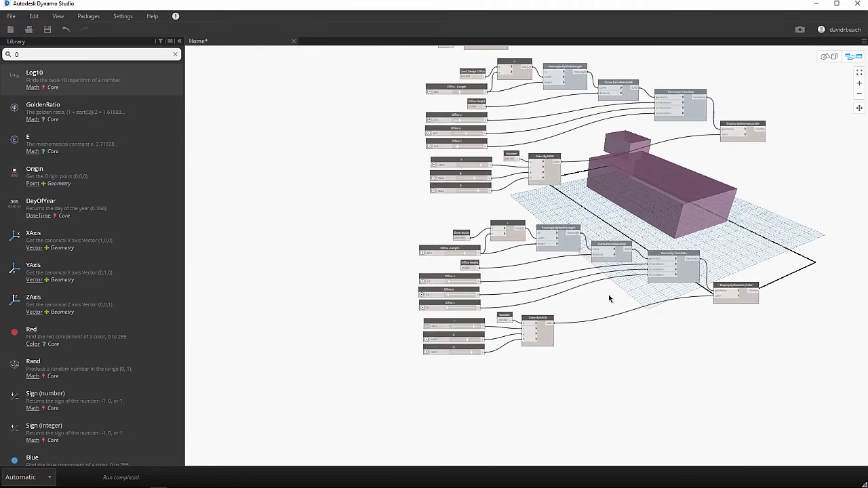
pyautogui.hscroll(1, 577, 298)
pyautogui.hscroll(4, 730, 298)
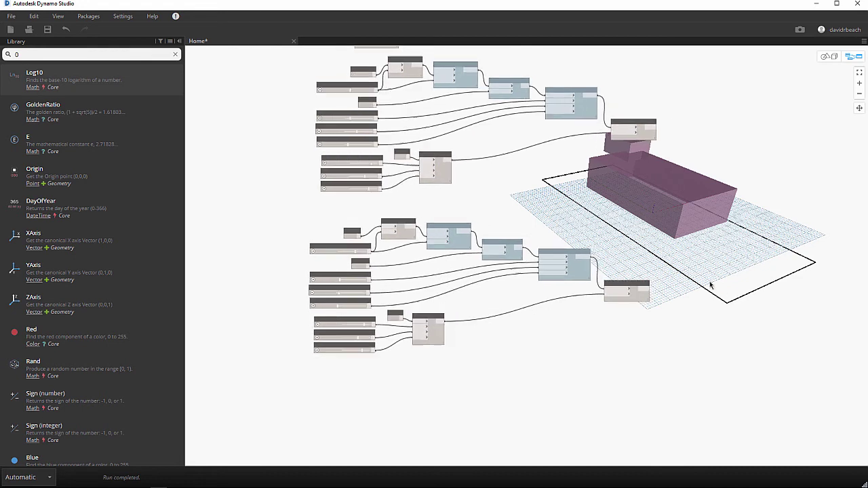
pyautogui.hscroll(2, 468, 204)
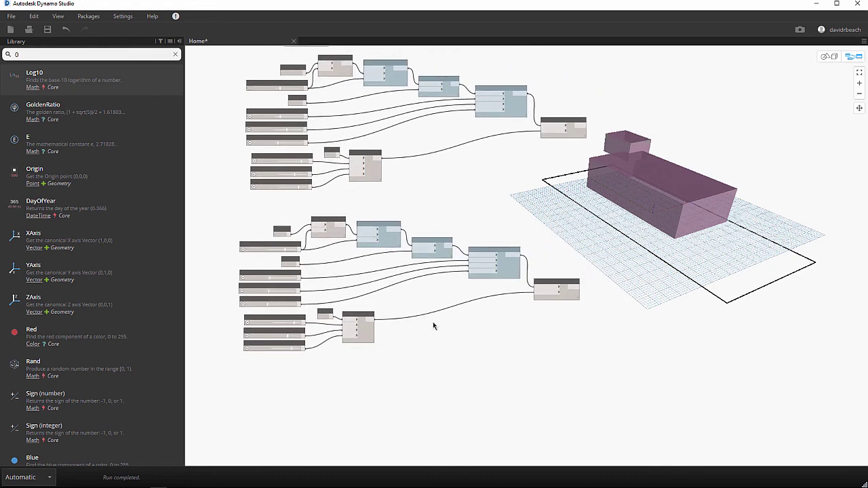
pyautogui.scroll(5, 353, 288)
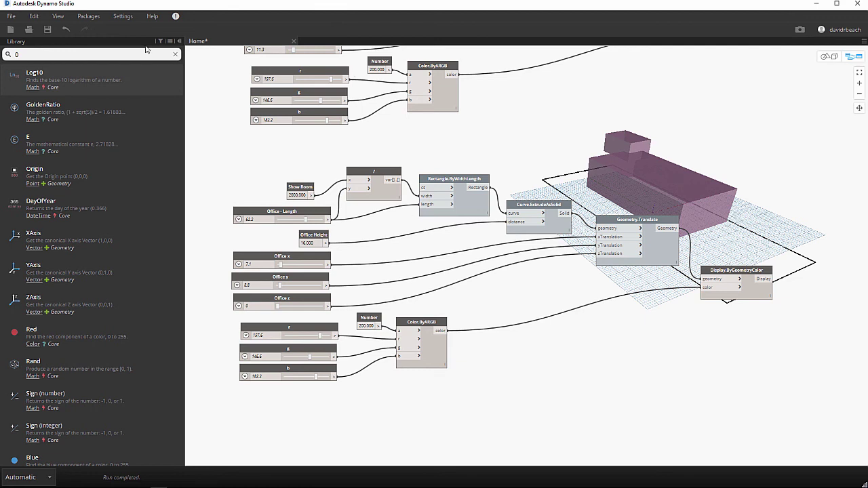
# Save the current workspace under the file name Building Program - WIP in the Project Files folder.
pyautogui.click(11, 16)
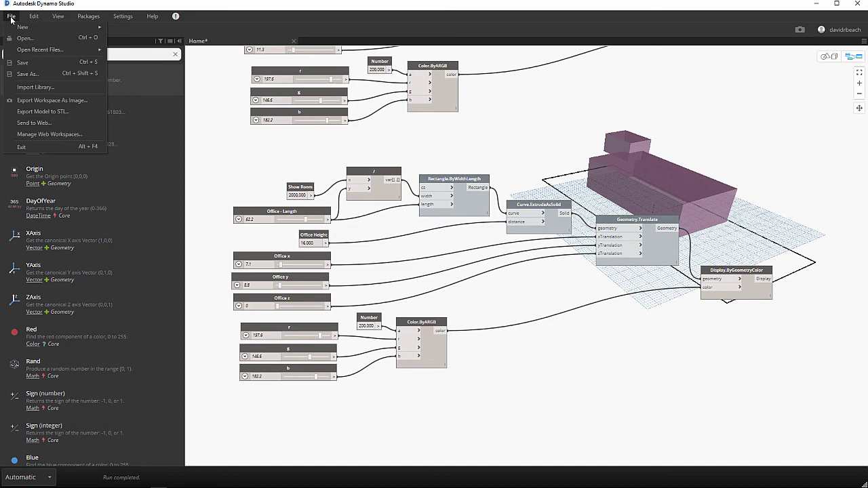
pyautogui.click(25, 73)
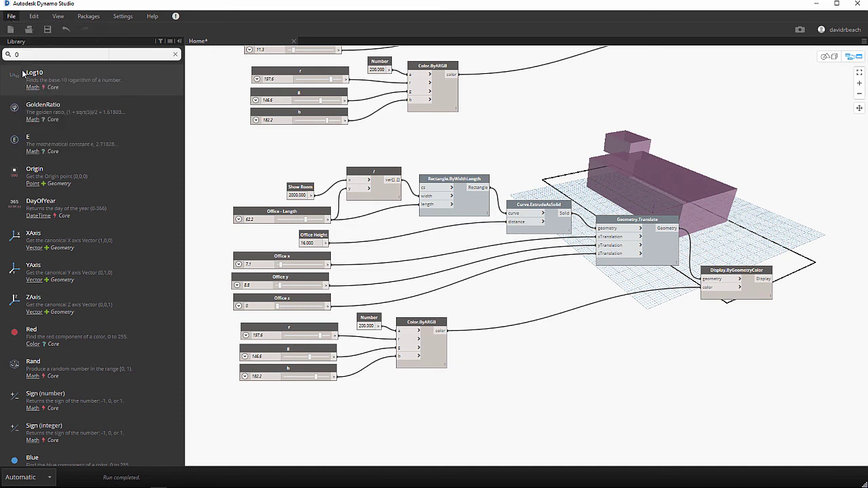
pyautogui.click(273, 122)
pyautogui.click(288, 293)
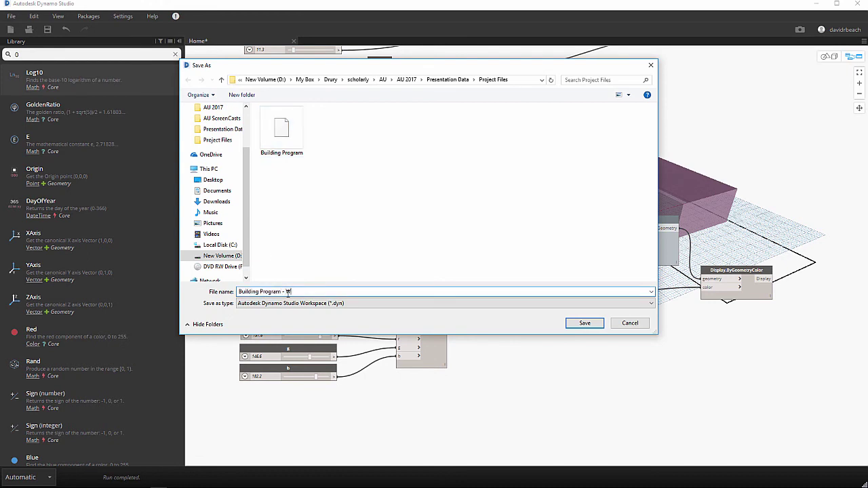
pyautogui.write('- WIP')
pyautogui.press('Return')
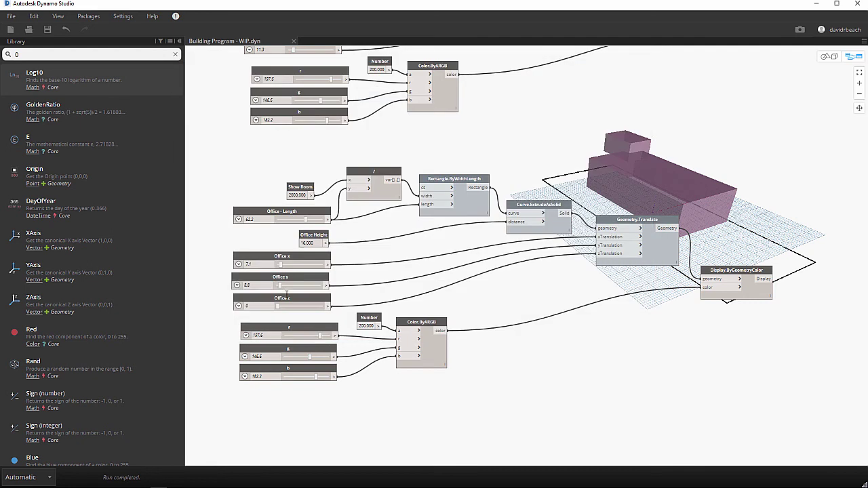
# Open the Building Program workspace from the Project Files folder and orbit around its coloured program masses.
pyautogui.click(11, 16)
pyautogui.click(24, 38)
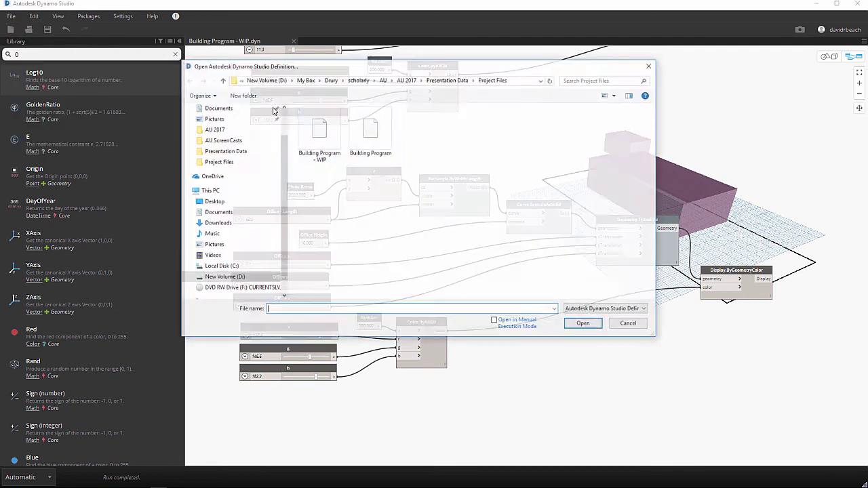
pyautogui.click(366, 135)
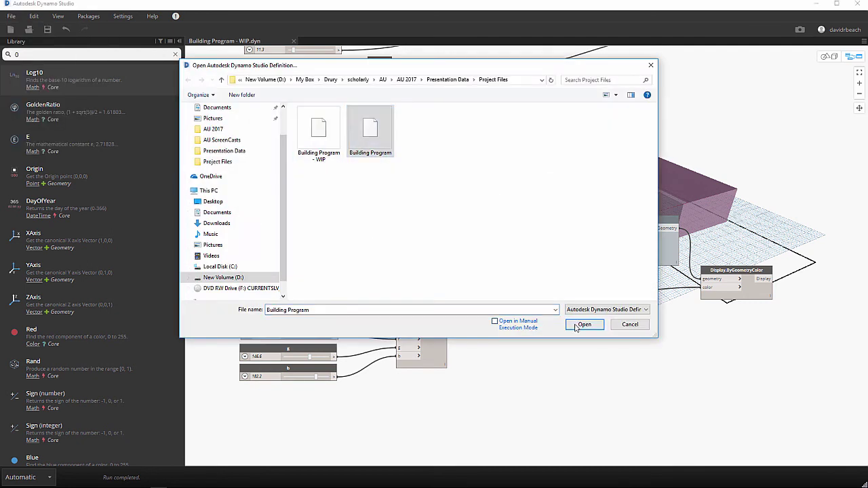
pyautogui.click(577, 325)
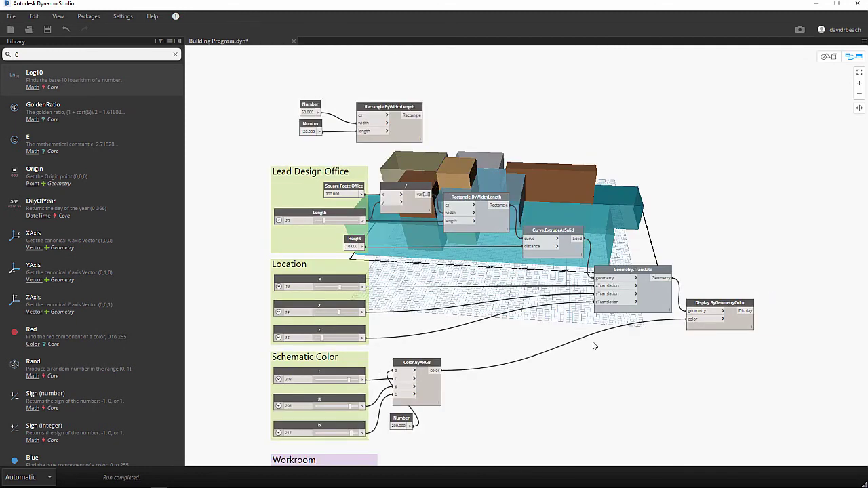
pyautogui.hotkey('ctrl', 'b')
pyautogui.moveTo(597, 345); pyautogui.dragTo(672, 359, button='right')
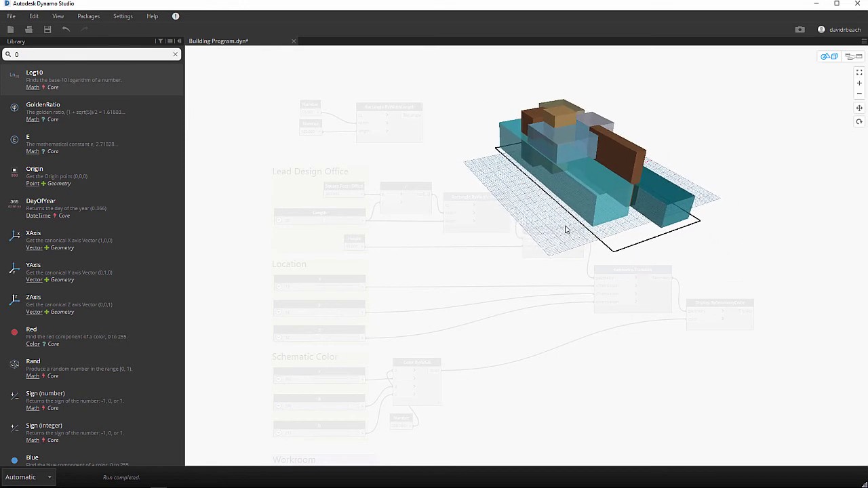
pyautogui.hotkey('ctrl', 'b')
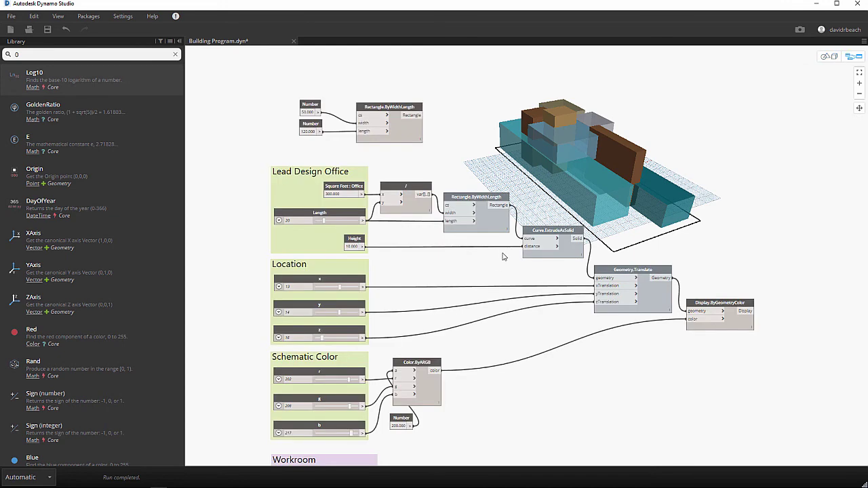
pyautogui.moveTo(493, 264); pyautogui.dragTo(469, 250, button='middle')
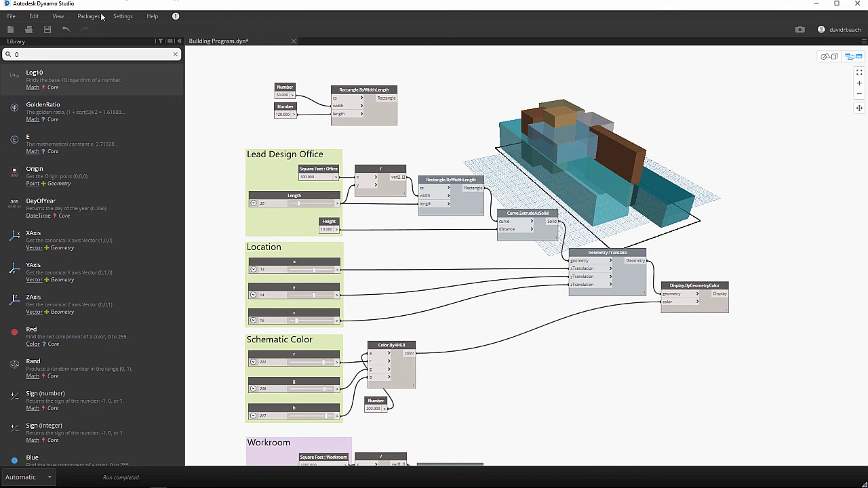
# Send the workspace to the web, accepting the terms of use, and publish it as Building Program Test 5.
pyautogui.click(11, 15)
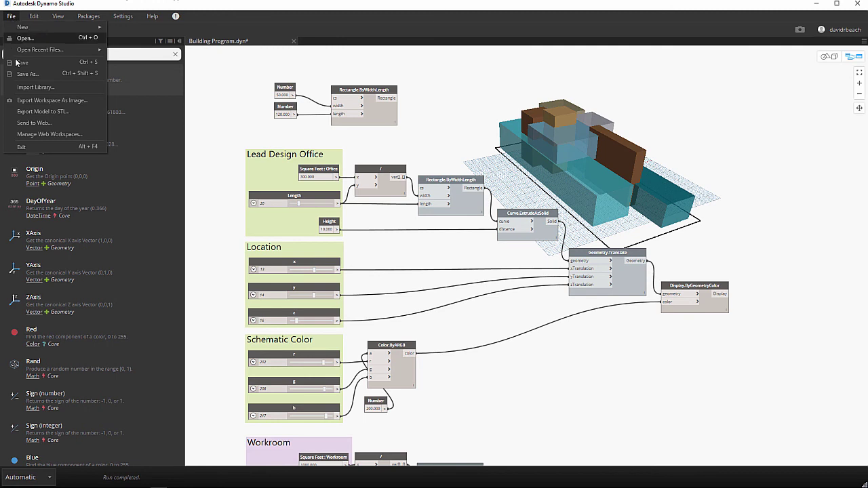
pyautogui.click(30, 124)
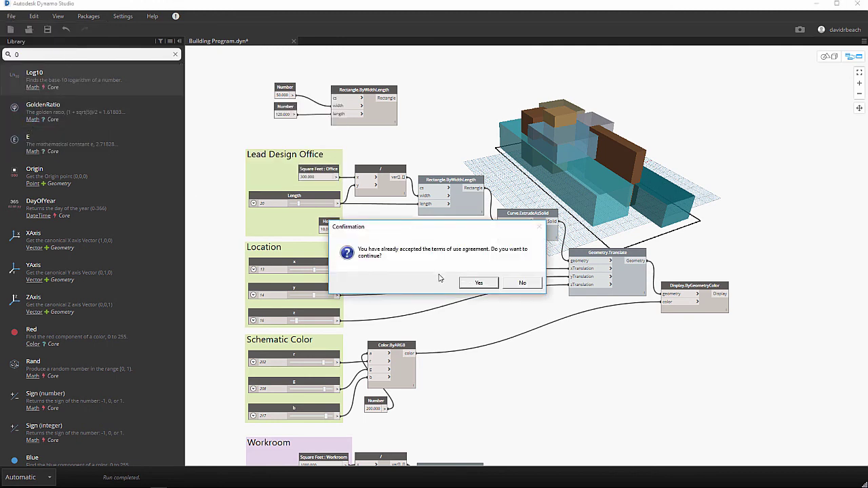
pyautogui.click(476, 281)
pyautogui.click(358, 163)
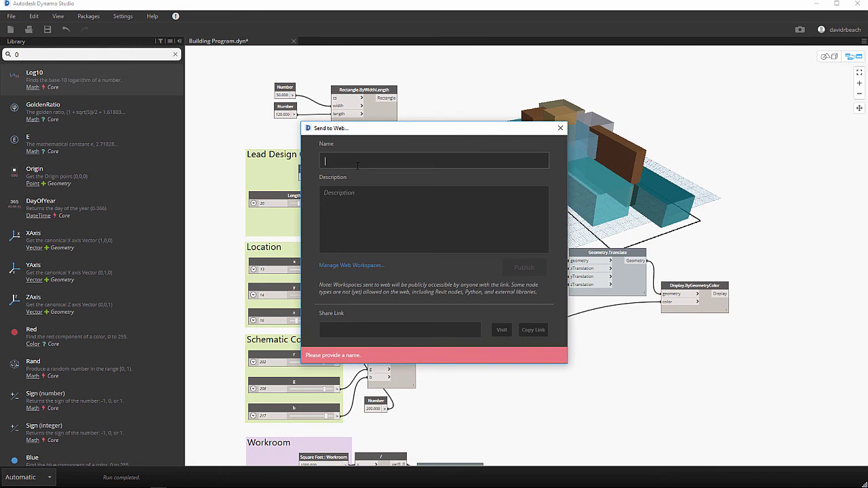
pyautogui.write('Building Program Test 5')
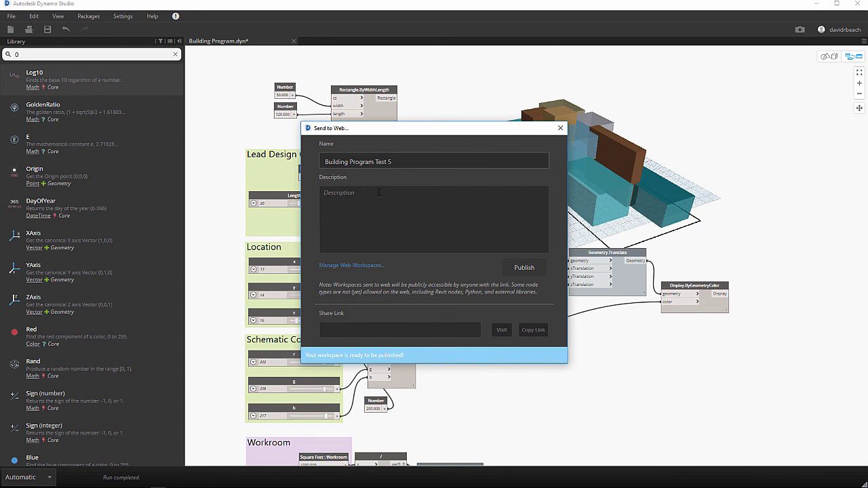
pyautogui.click(523, 268)
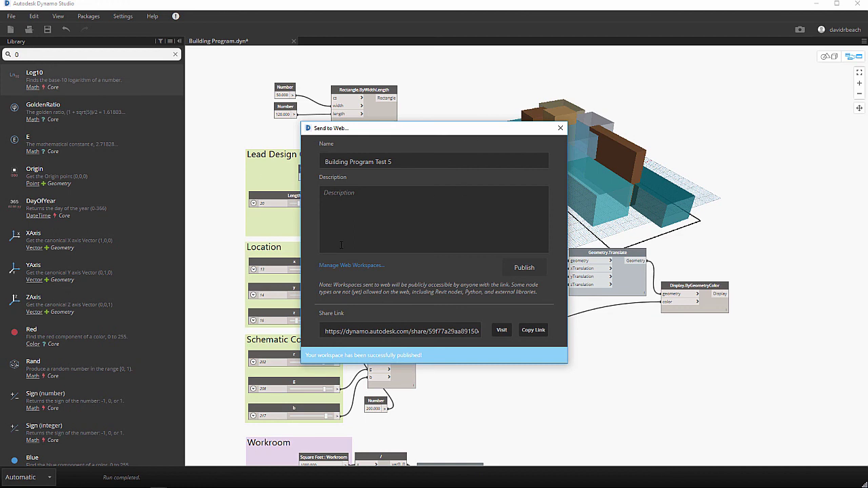
# Switch to FormIt and refresh its list of Dynamo scripts.
pyautogui.hotkey('alt', 'Tab')
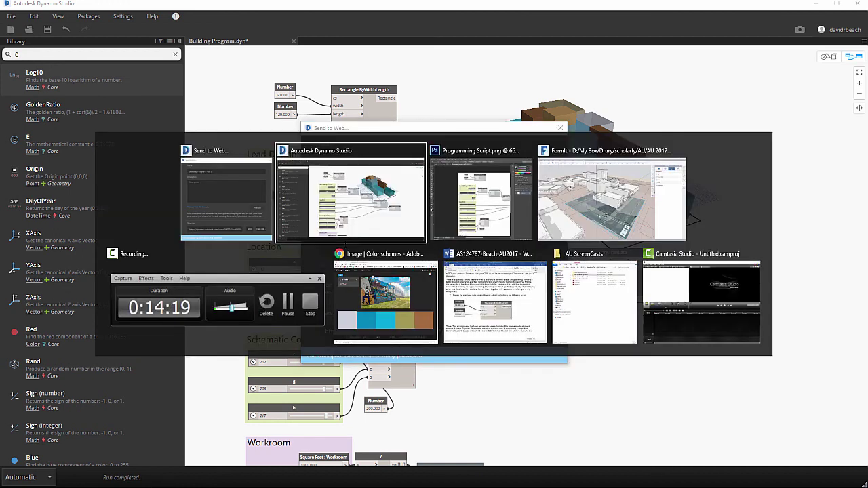
pyautogui.hotkey('alt', 'Tab')
pyautogui.hotkey('alt', 'Tab')
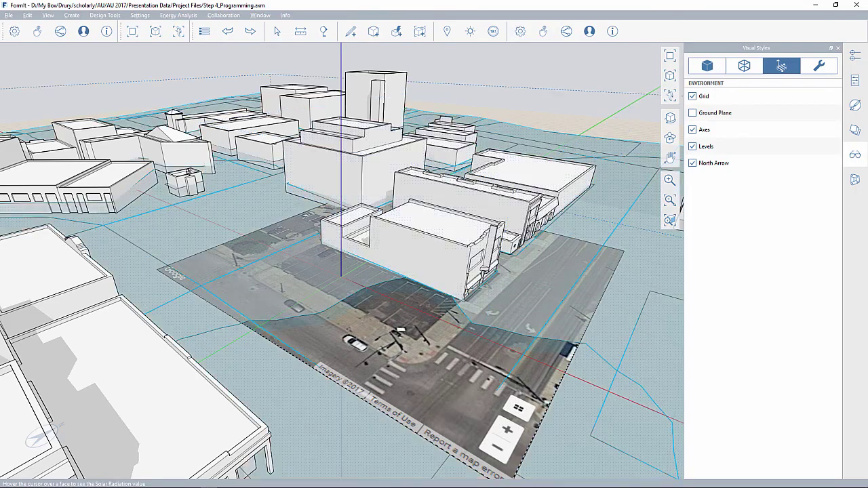
pyautogui.click(854, 181)
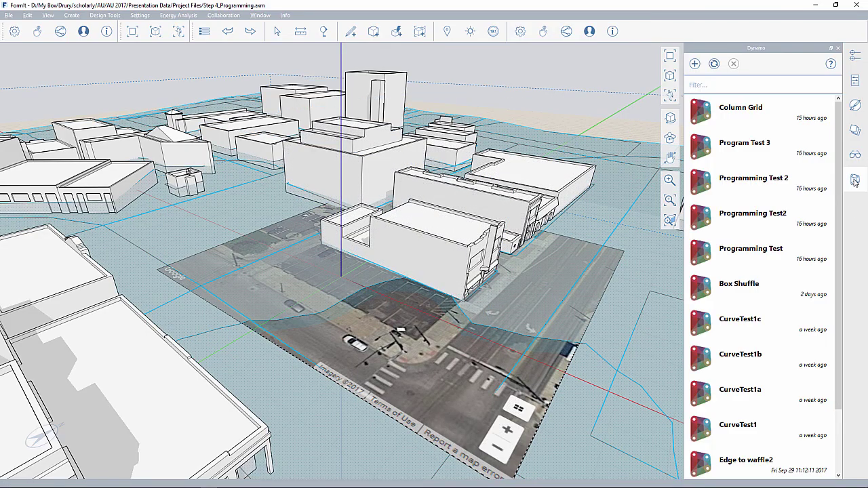
pyautogui.click(715, 64)
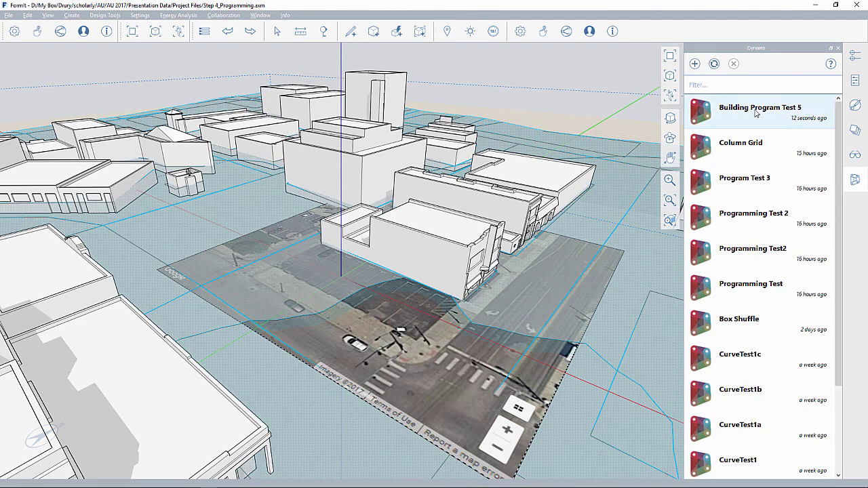
# Insert the Building Program Test 5 script into the site model, placing its masses over the street and parking lot imagery.
pyautogui.click(756, 114)
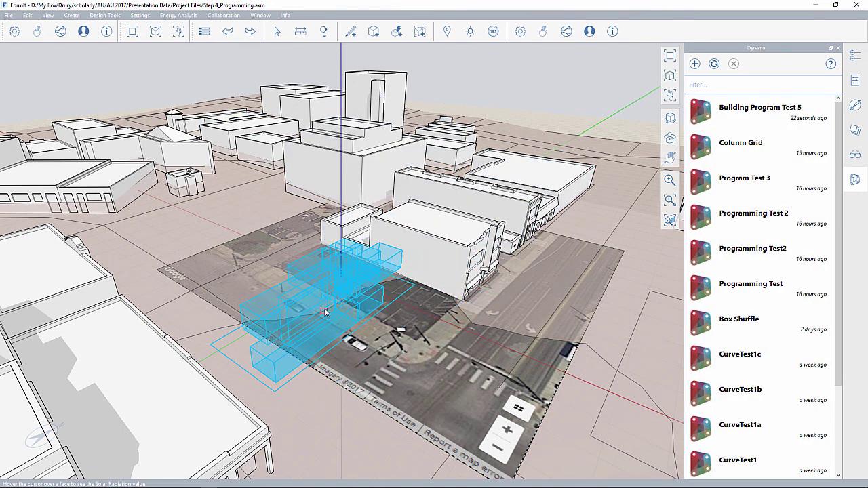
pyautogui.click(321, 313)
pyautogui.moveTo(460, 321); pyautogui.dragTo(401, 332, button='middle')
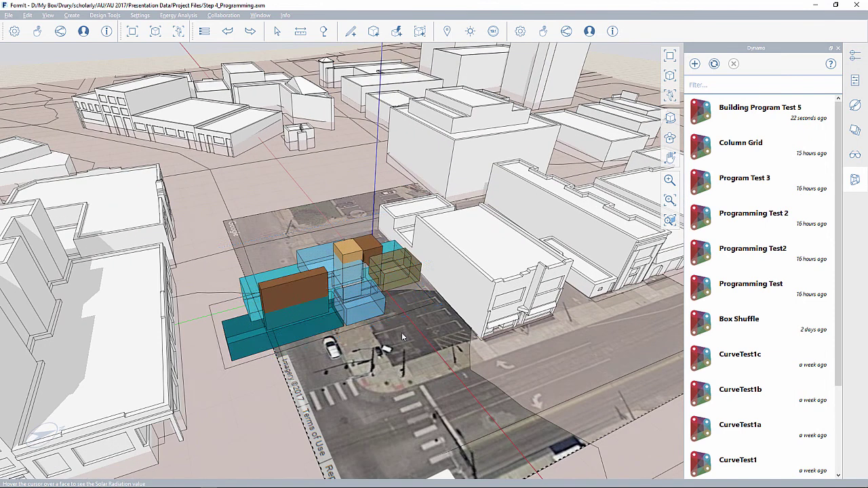
# Rotate the inserted program group by 90 degrees in plan.
pyautogui.click(346, 307)
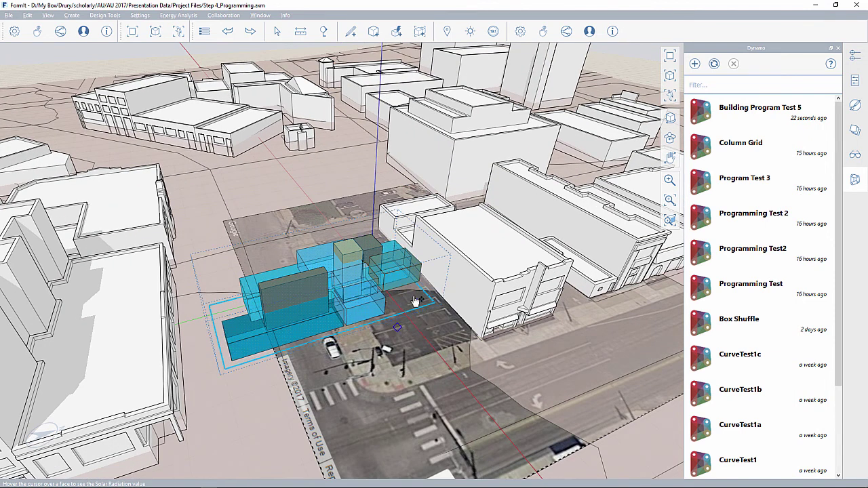
pyautogui.rightClick(370, 305)
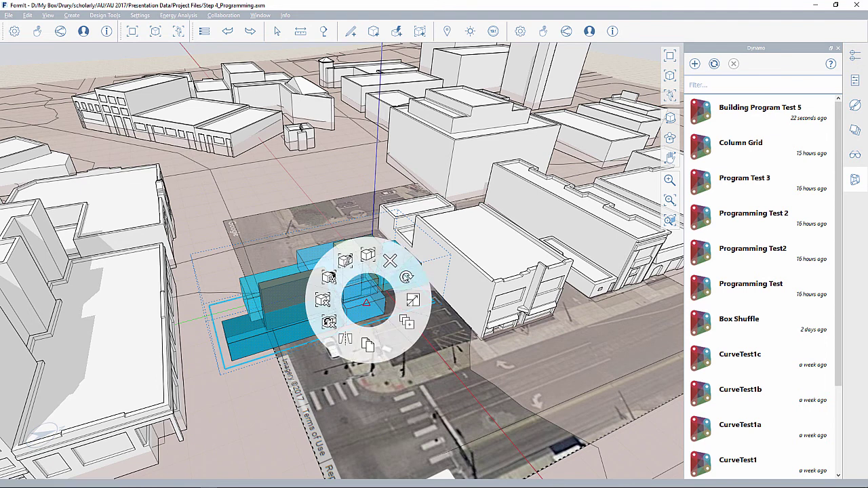
pyautogui.click(409, 280)
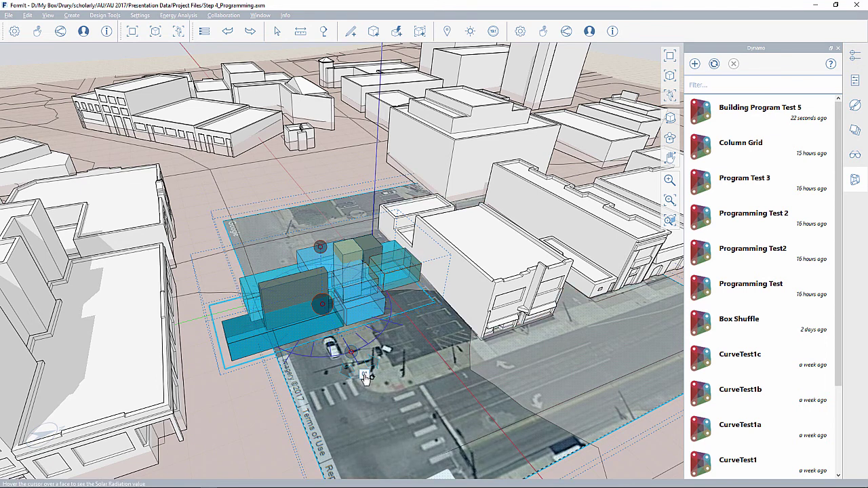
pyautogui.click(364, 375)
pyautogui.write('90')
pyautogui.press('Return')
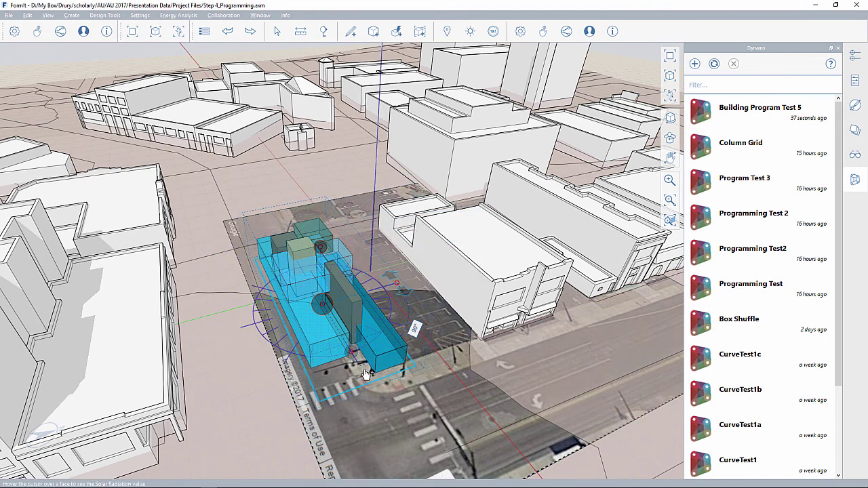
# Move the rotated program group onto the corner parking lot, alongside the neighbouring white building.
pyautogui.moveTo(439, 378); pyautogui.dragTo(349, 390, button='middle')
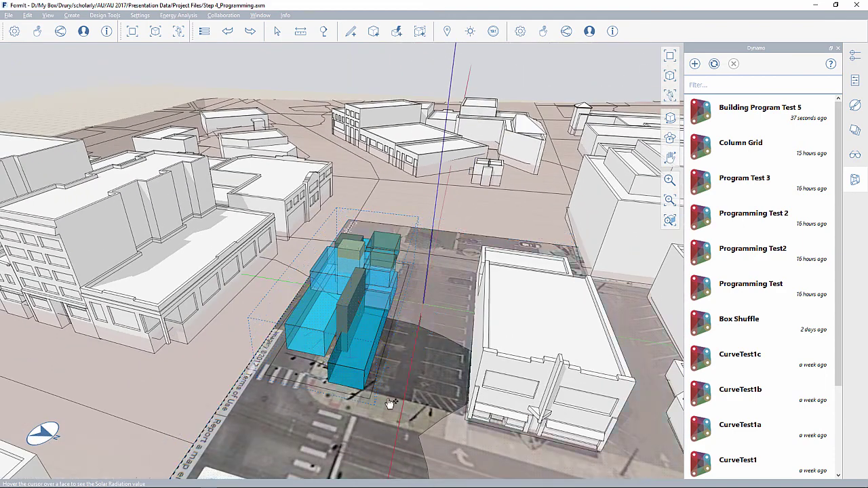
pyautogui.scroll(2, 347, 391)
pyautogui.scroll(5, 358, 394)
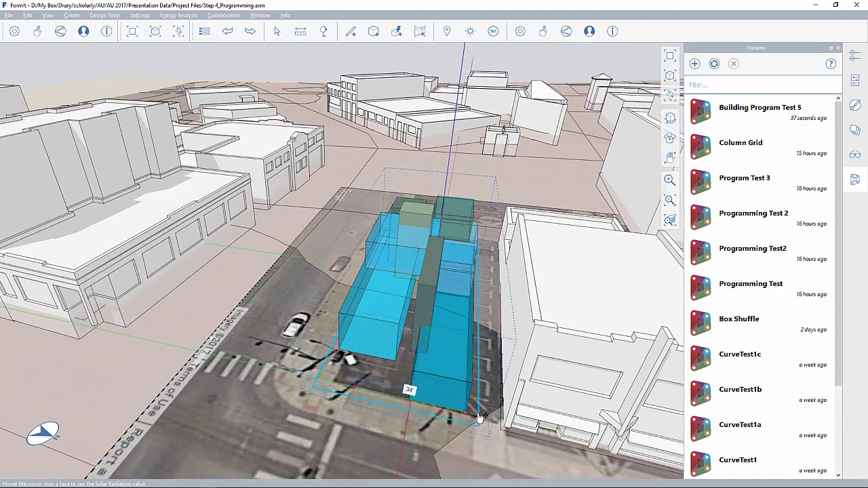
pyautogui.moveTo(512, 434)
pyautogui.mouseDown()
pyautogui.moveTo(525, 421)
pyautogui.moveTo(528, 440)
pyautogui.mouseUp()
pyautogui.moveTo(527, 445); pyautogui.dragTo(334, 350, button='middle')
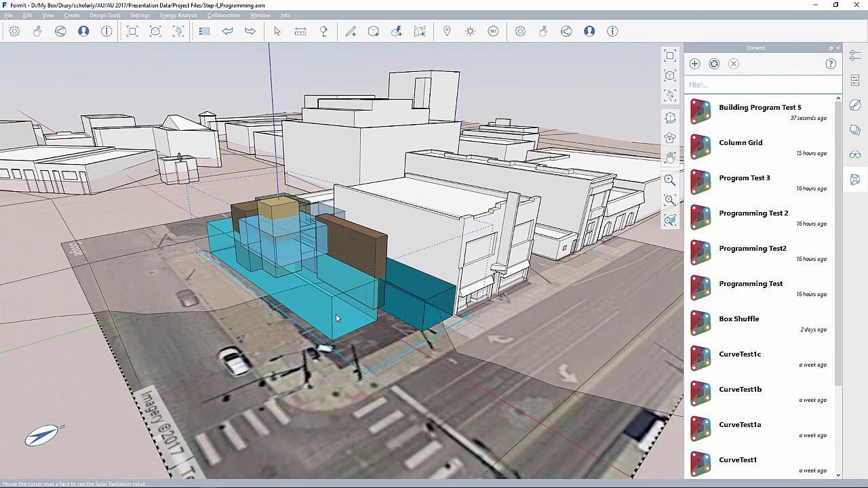
# Switch back to Dynamo Studio, close the publishing dialog, and examine the colour-coded node groups of the whole Building Program graph.
pyautogui.hotkey('alt', 'Tab')
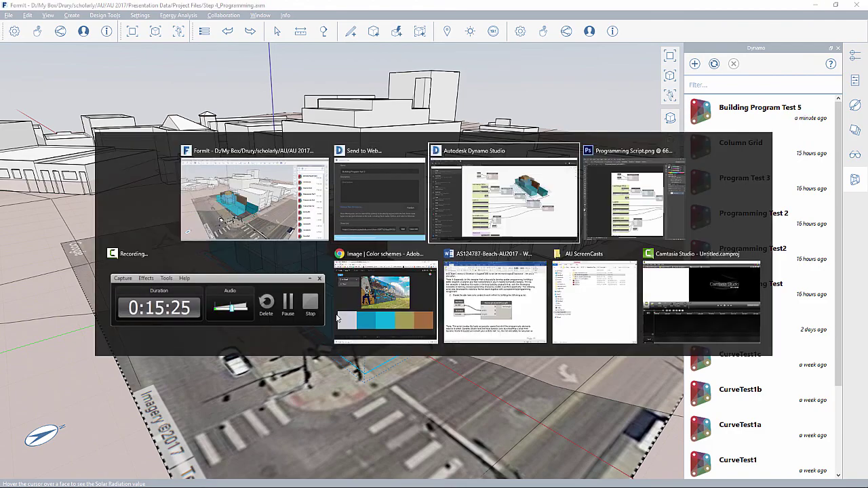
pyautogui.click(560, 127)
pyautogui.scroll(-5, 472, 270)
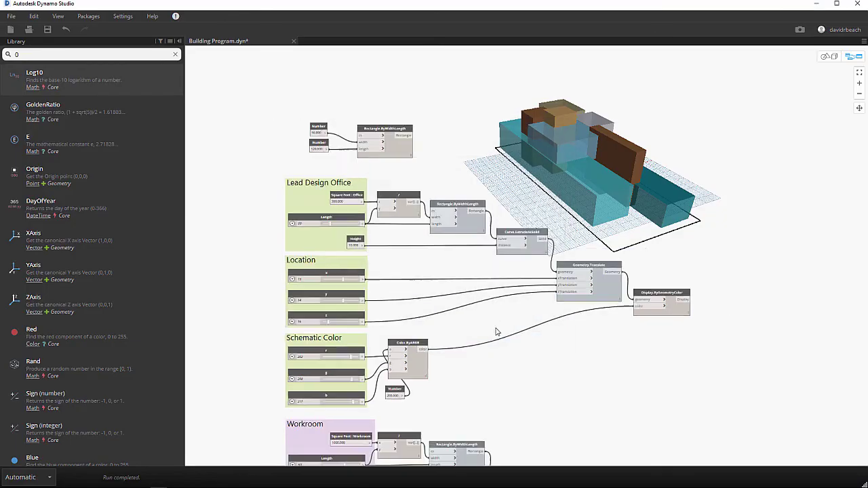
pyautogui.scroll(-3, 471, 270)
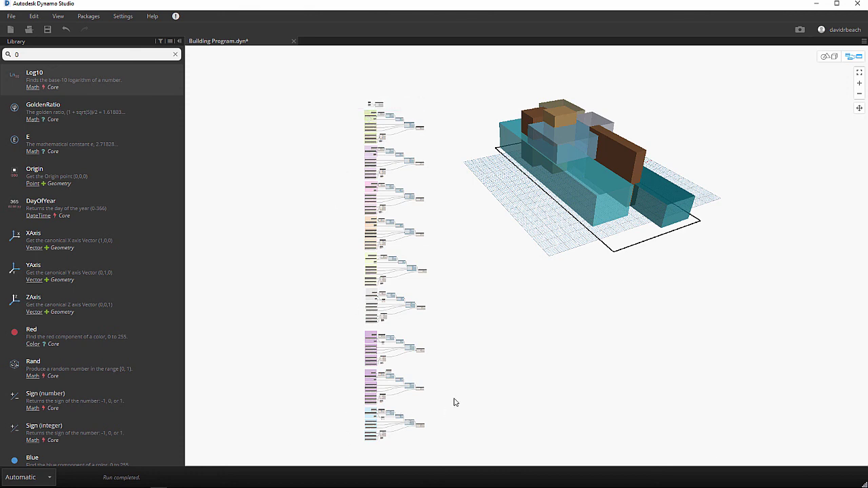
pyautogui.scroll(10, 350, 114)
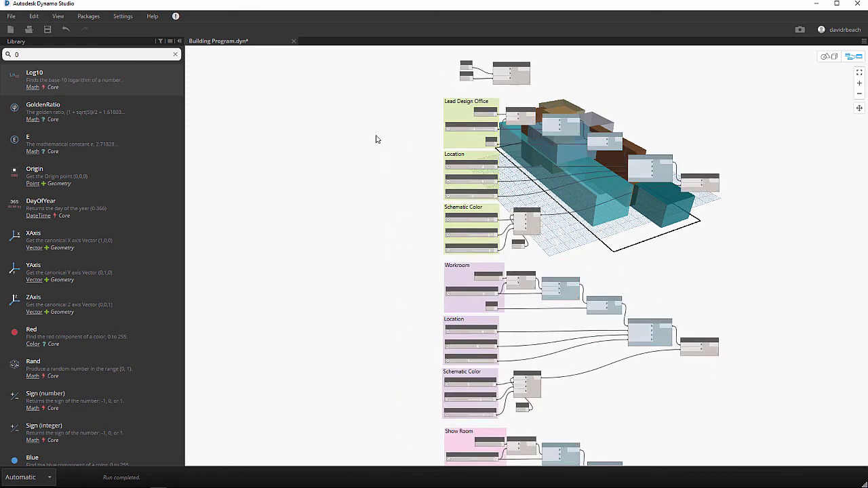
pyautogui.scroll(3, 318, 215)
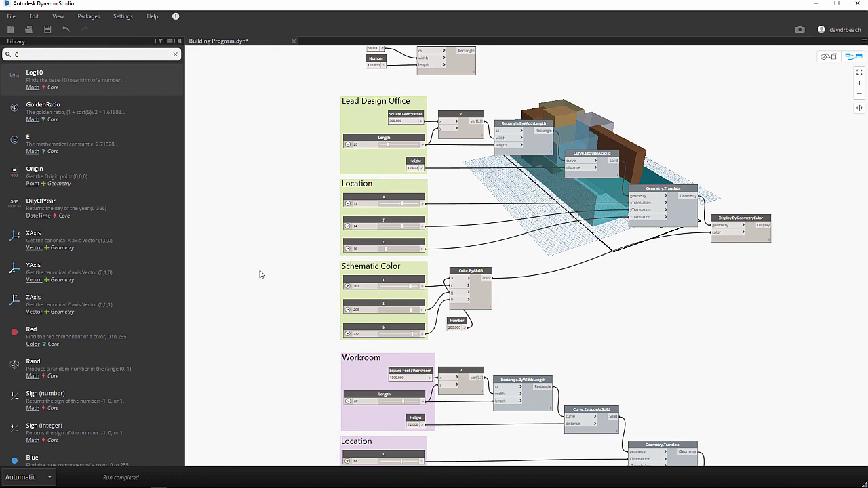
pyautogui.scroll(-1, 259, 262)
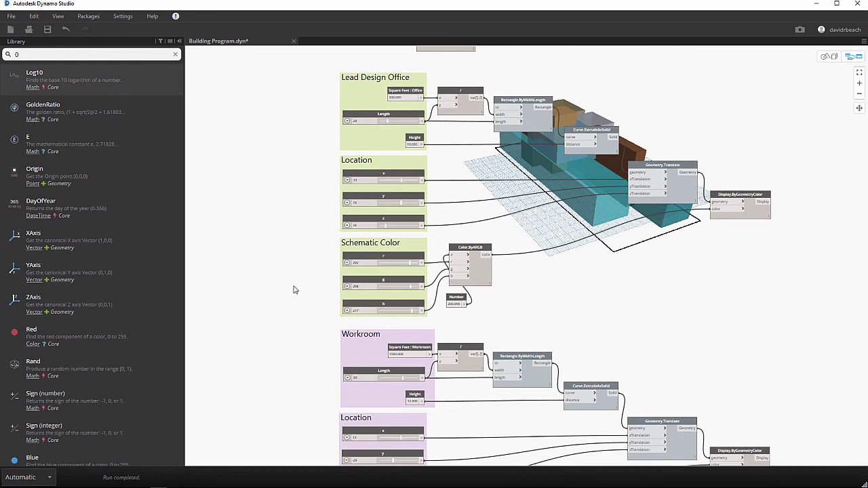
pyautogui.scroll(1, 312, 161)
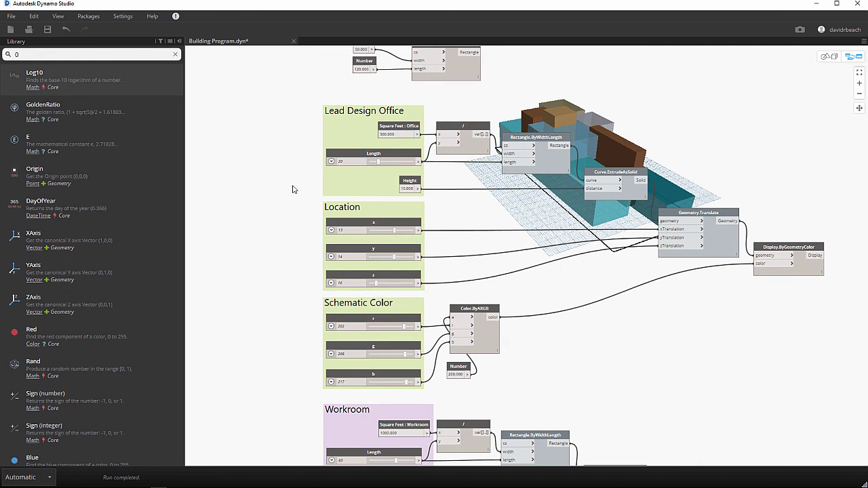
# Switch back to FormIt and examine the placed program masses in relation to the neighbouring buildings from several angles.
pyautogui.moveTo(293, 189); pyautogui.dragTo(280, 188, button='middle')
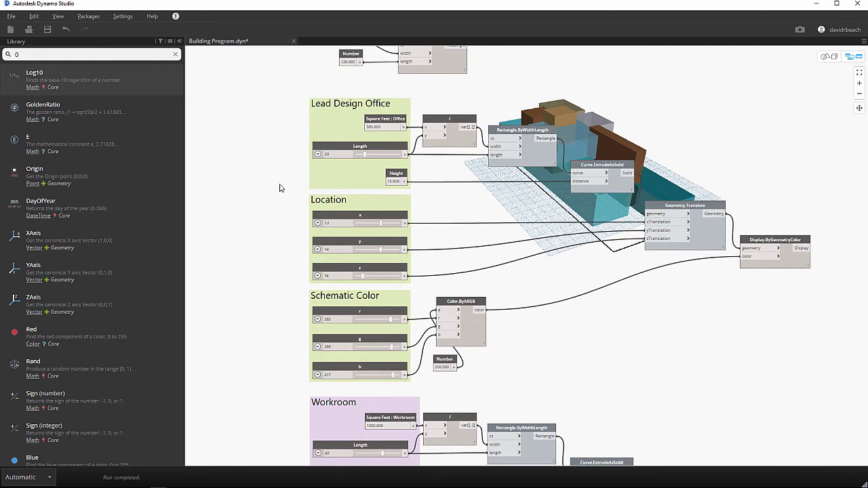
pyautogui.hotkey('alt', 'Tab')
pyautogui.moveTo(359, 195); pyautogui.dragTo(438, 245, button='middle')
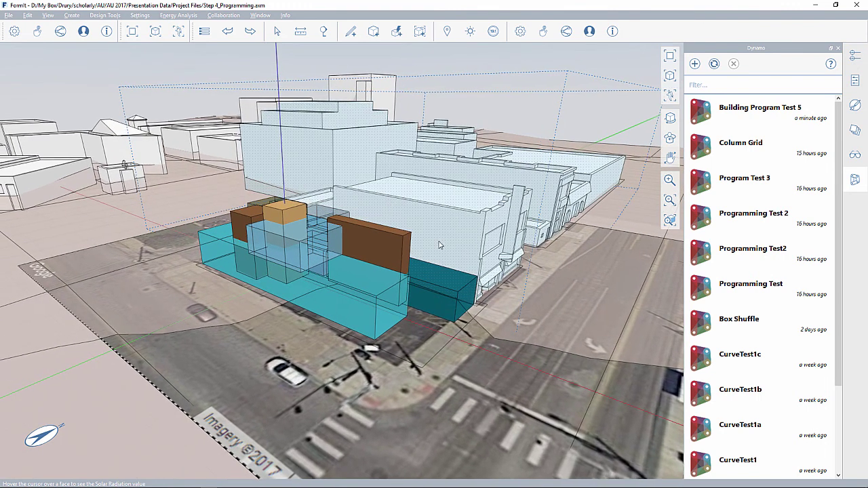
pyautogui.click(412, 251)
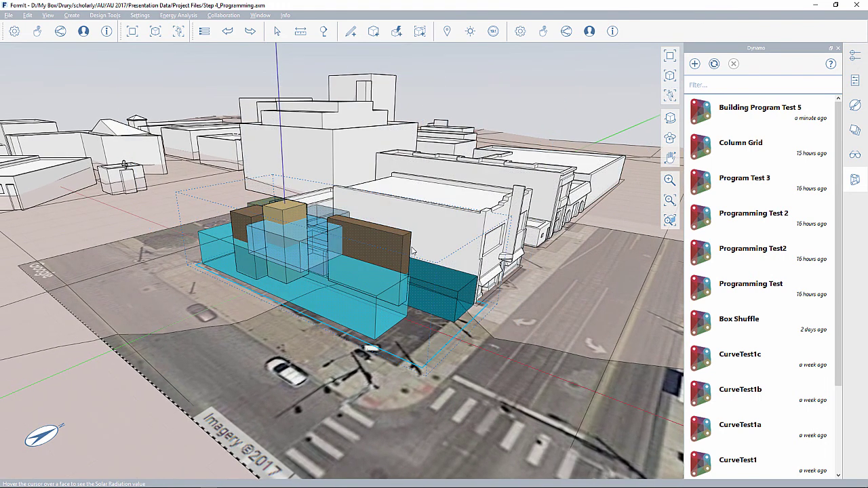
pyautogui.click(413, 251)
pyautogui.moveTo(412, 251); pyautogui.dragTo(405, 266, button='middle')
pyautogui.click(405, 266)
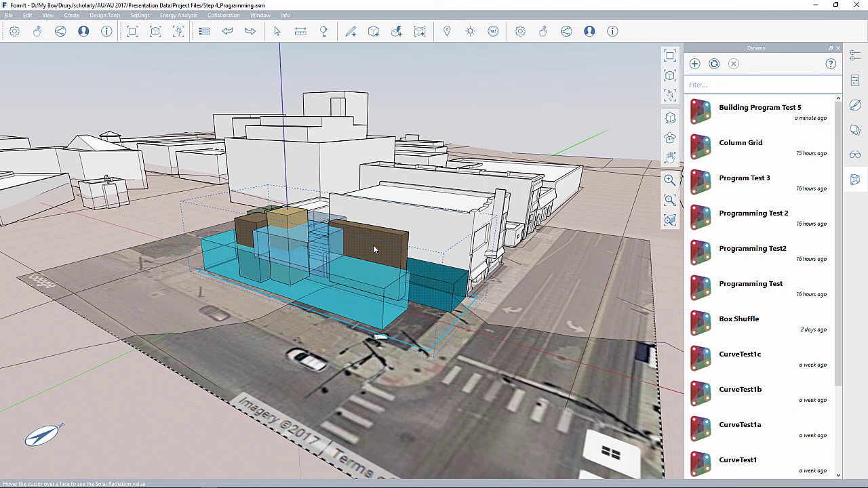
pyautogui.click(357, 172)
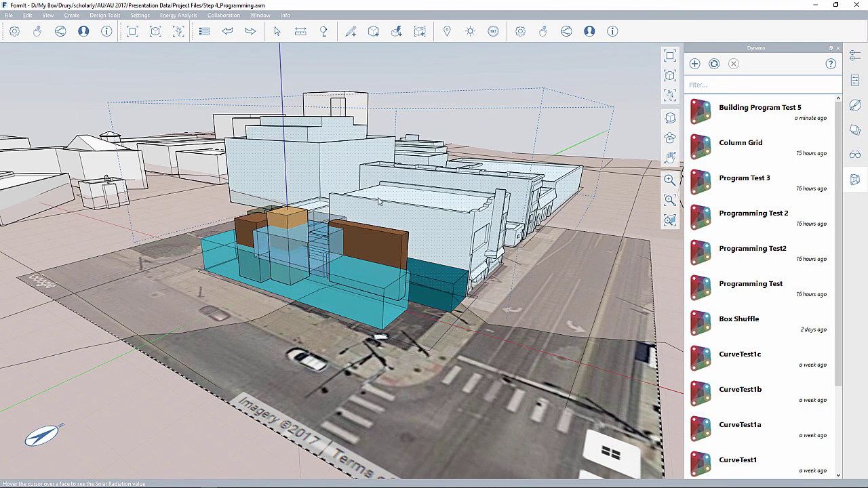
pyautogui.scroll(3, 378, 201)
# Open the Building Program Test 5 group on the corner lot for editing and review its size, location and colour parameters.
pyautogui.click(337, 243)
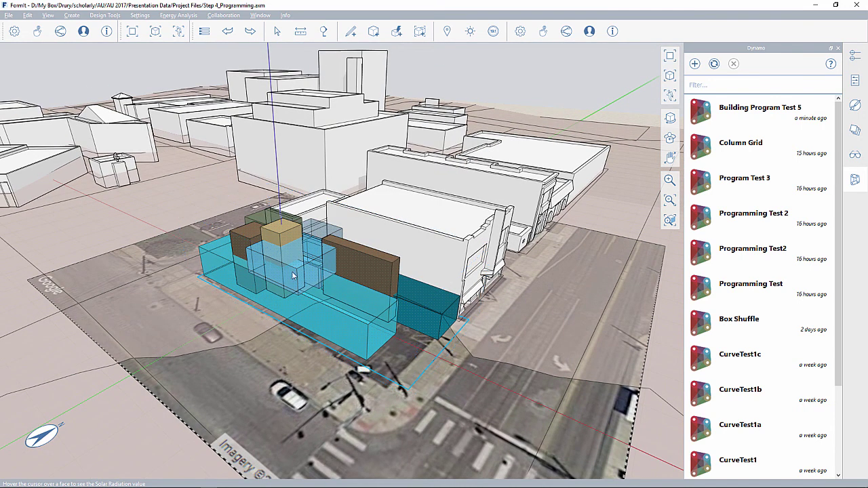
pyautogui.doubleClick(301, 313)
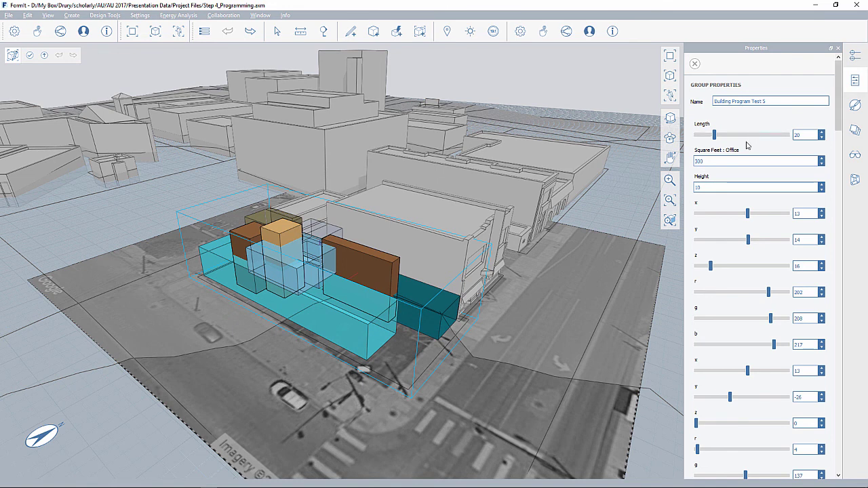
pyautogui.moveTo(841, 111)
pyautogui.mouseDown()
pyautogui.moveTo(837, 168)
pyautogui.moveTo(841, 105)
pyautogui.mouseUp()
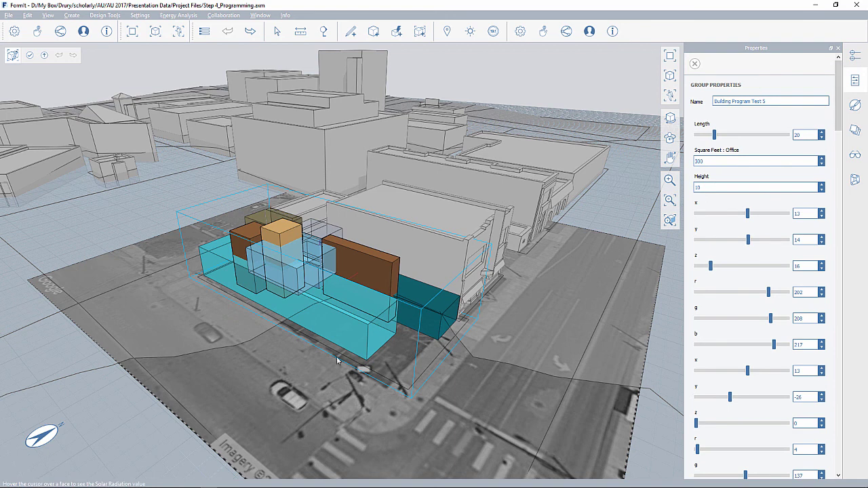